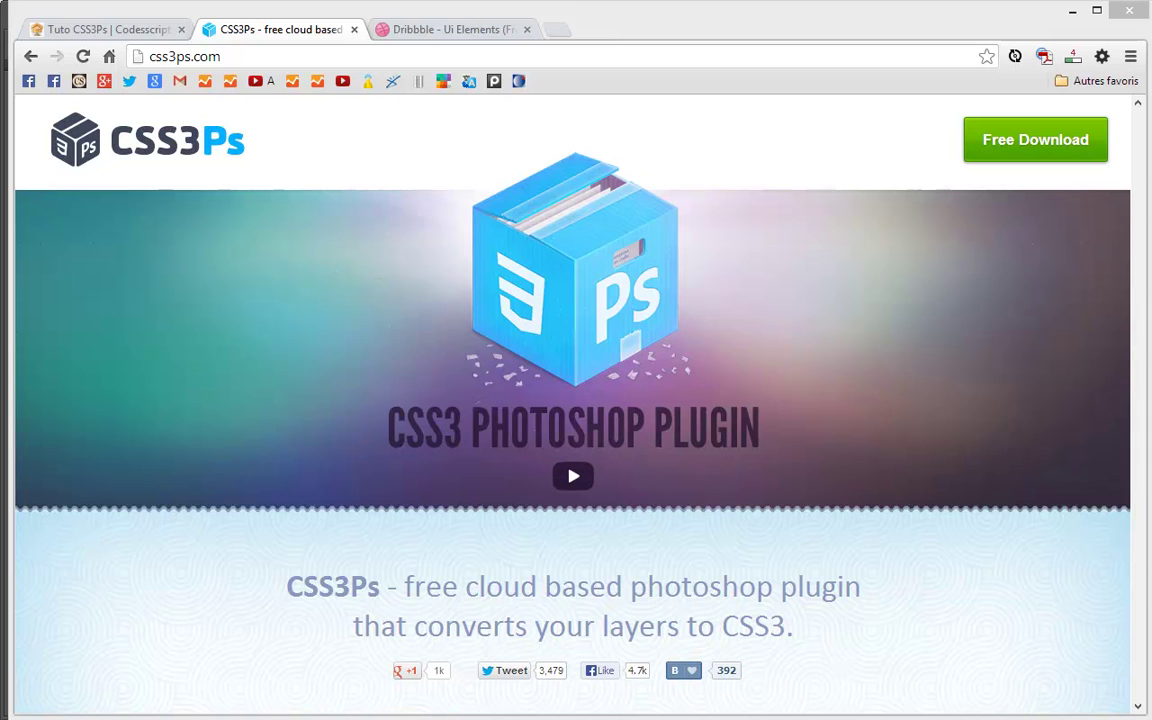
Scroll down the CSS3Ps home page to its how-it-works and examples sections
{"action": "left_click", "coordinate": [338, 148]}
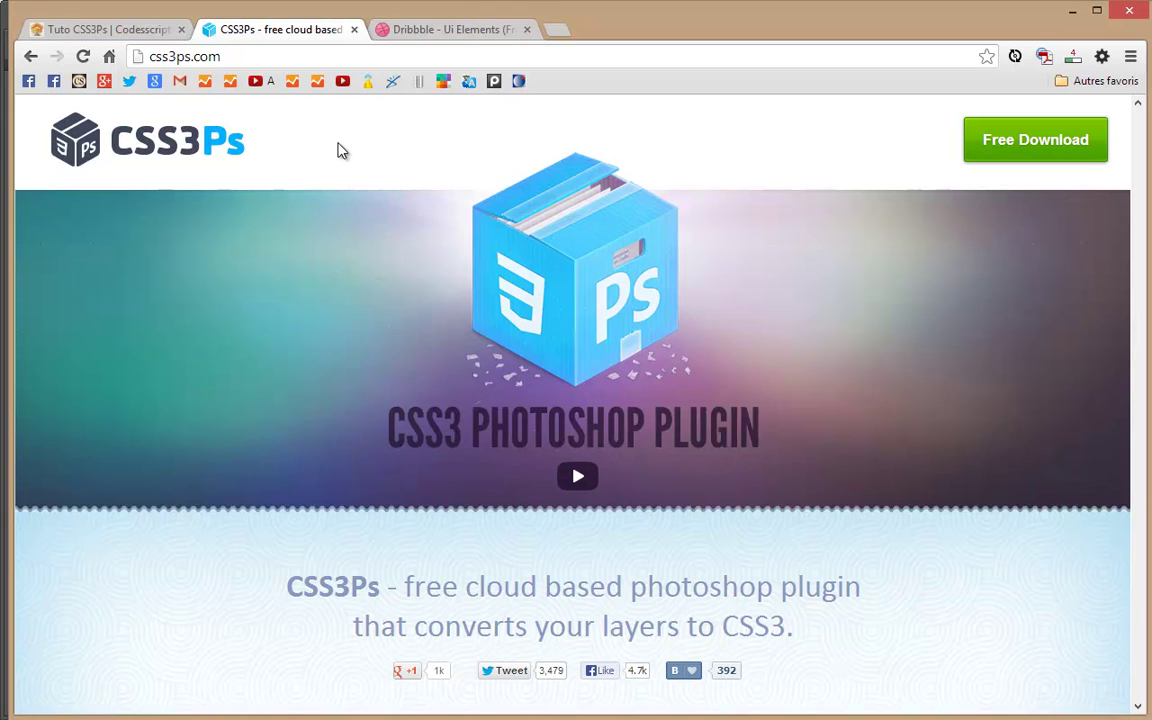
{"action": "scroll", "coordinate": [339, 160], "scroll_direction": "down", "scroll_amount": 2}
{"action": "scroll", "coordinate": [339, 164], "scroll_direction": "down", "scroll_amount": 1}
{"action": "scroll", "coordinate": [340, 166], "scroll_direction": "down", "scroll_amount": 2}
{"action": "scroll", "coordinate": [342, 172], "scroll_direction": "down", "scroll_amount": 1}
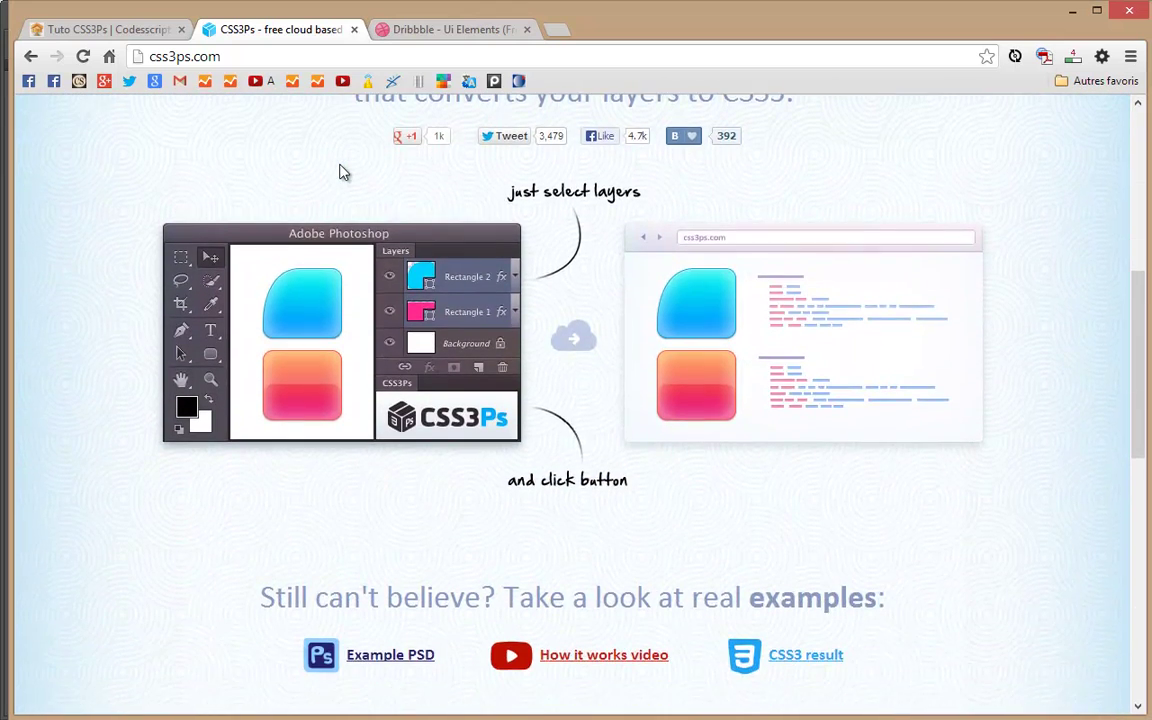
{"action": "scroll", "coordinate": [340, 172], "scroll_direction": "down", "scroll_amount": 1}
{"action": "scroll", "coordinate": [340, 173], "scroll_direction": "down", "scroll_amount": 1}
{"action": "scroll", "coordinate": [340, 173], "scroll_direction": "down", "scroll_amount": 1}
{"action": "scroll", "coordinate": [335, 174], "scroll_direction": "down", "scroll_amount": 2}
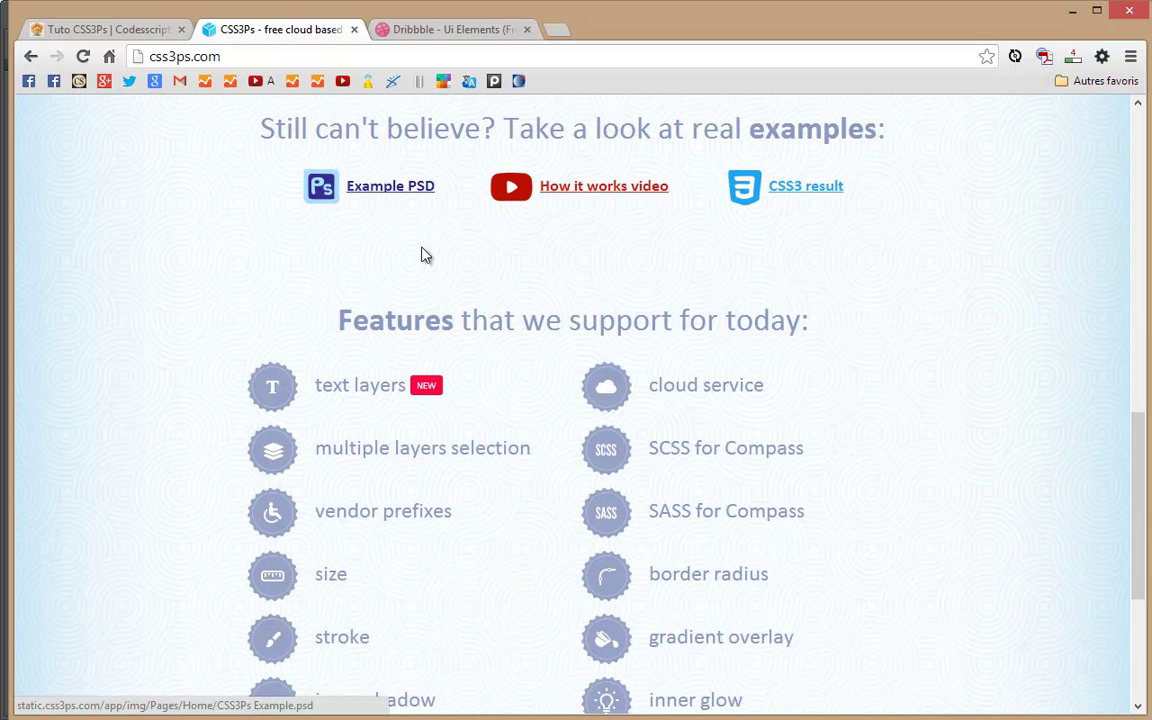
Reveal the how-it-works video and open the CSS3 result example in a new tab
{"action": "left_click", "coordinate": [600, 187]}
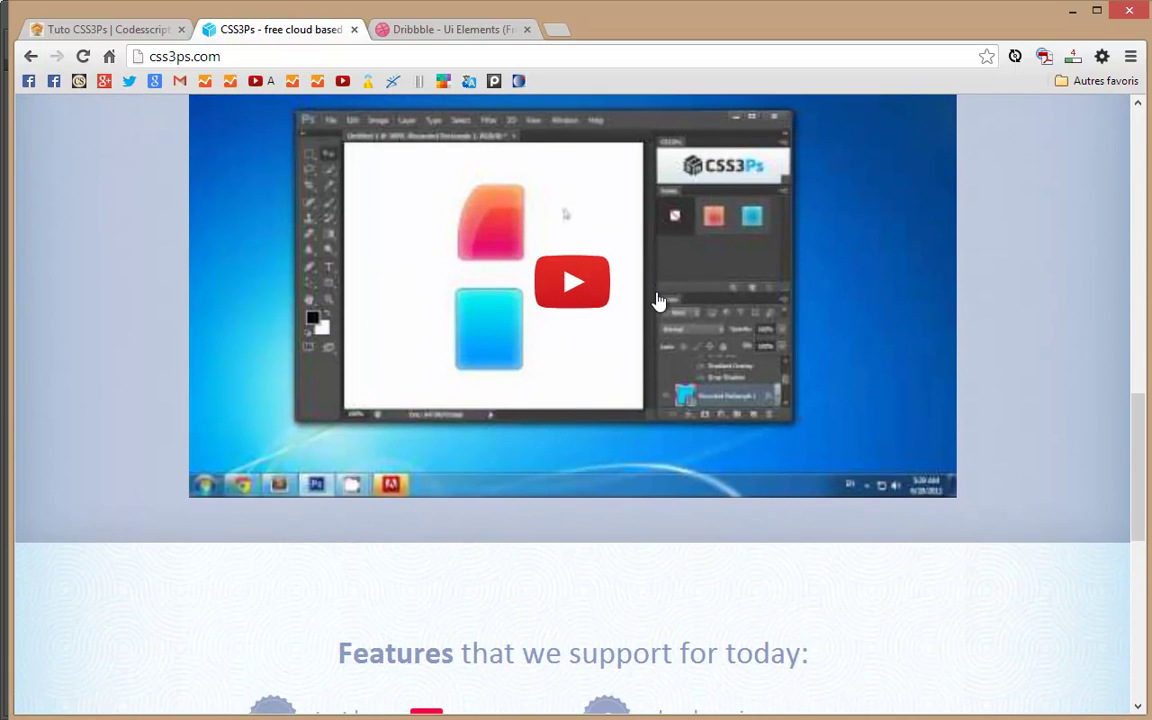
{"action": "scroll", "coordinate": [658, 303], "scroll_direction": "up", "scroll_amount": 5}
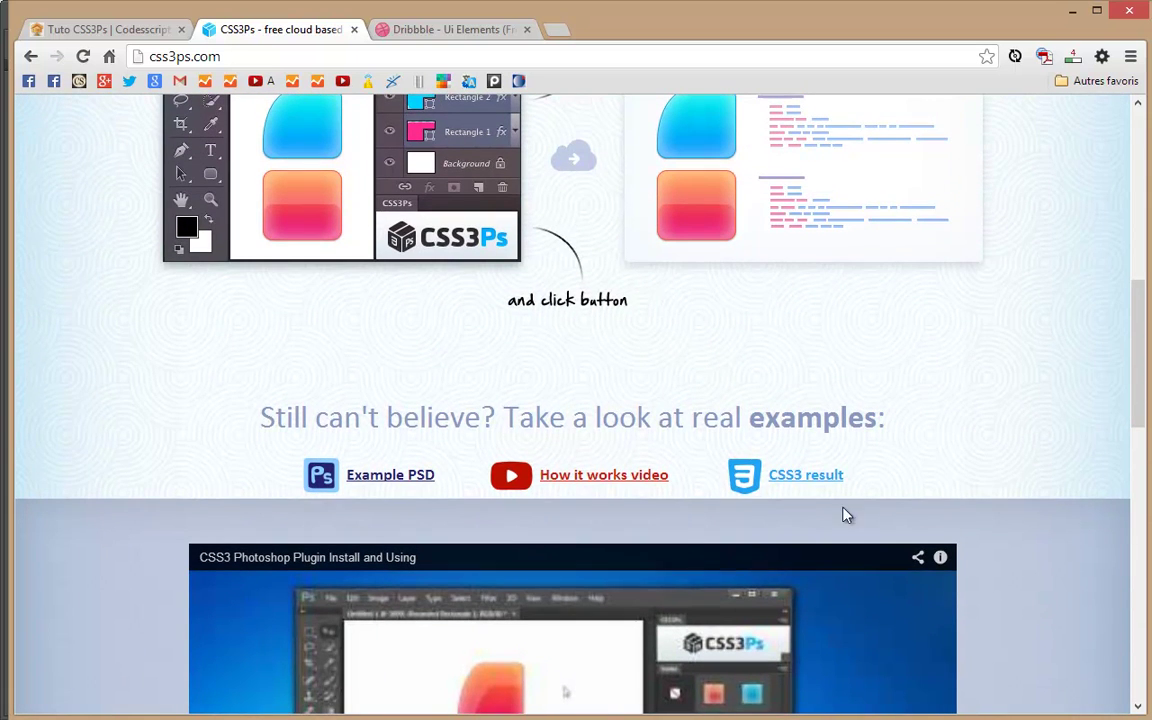
{"action": "left_click", "coordinate": [805, 476]}
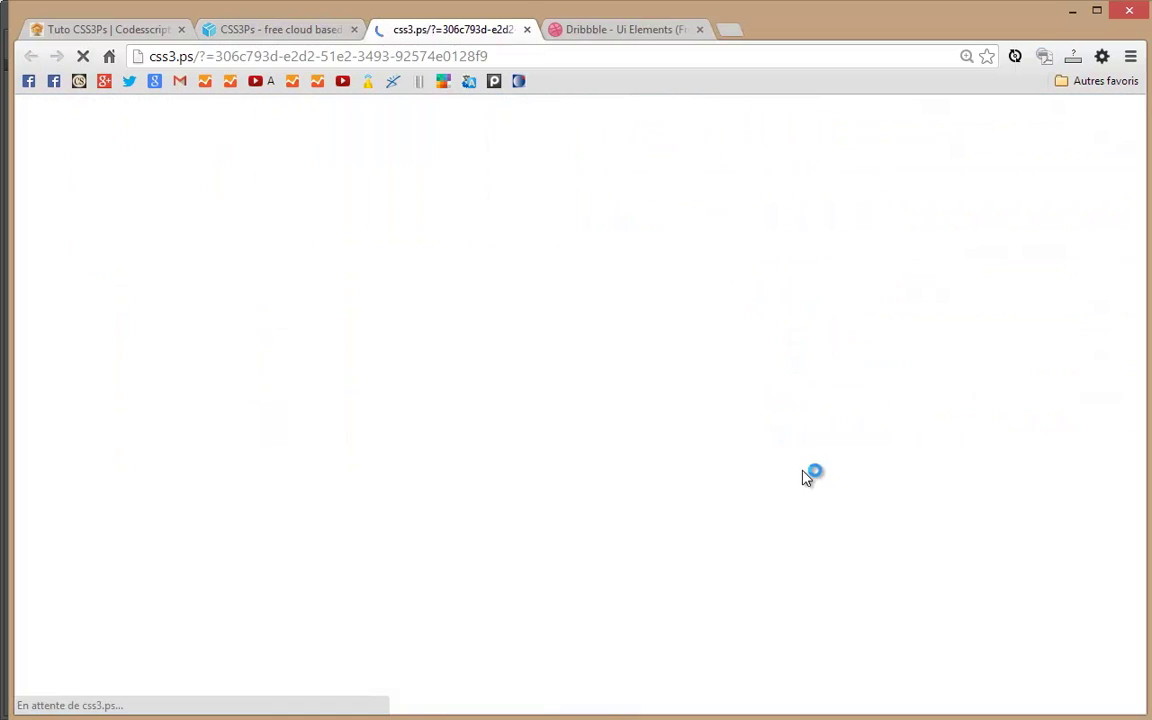
Review the generated CSS for Rounded Rectangle 3 and 4, then close the result tab
{"action": "scroll", "coordinate": [460, 362], "scroll_direction": "down", "scroll_amount": 3}
{"action": "scroll", "coordinate": [462, 366], "scroll_direction": "up", "scroll_amount": 5}
{"action": "scroll", "coordinate": [468, 364], "scroll_direction": "down", "scroll_amount": 1}
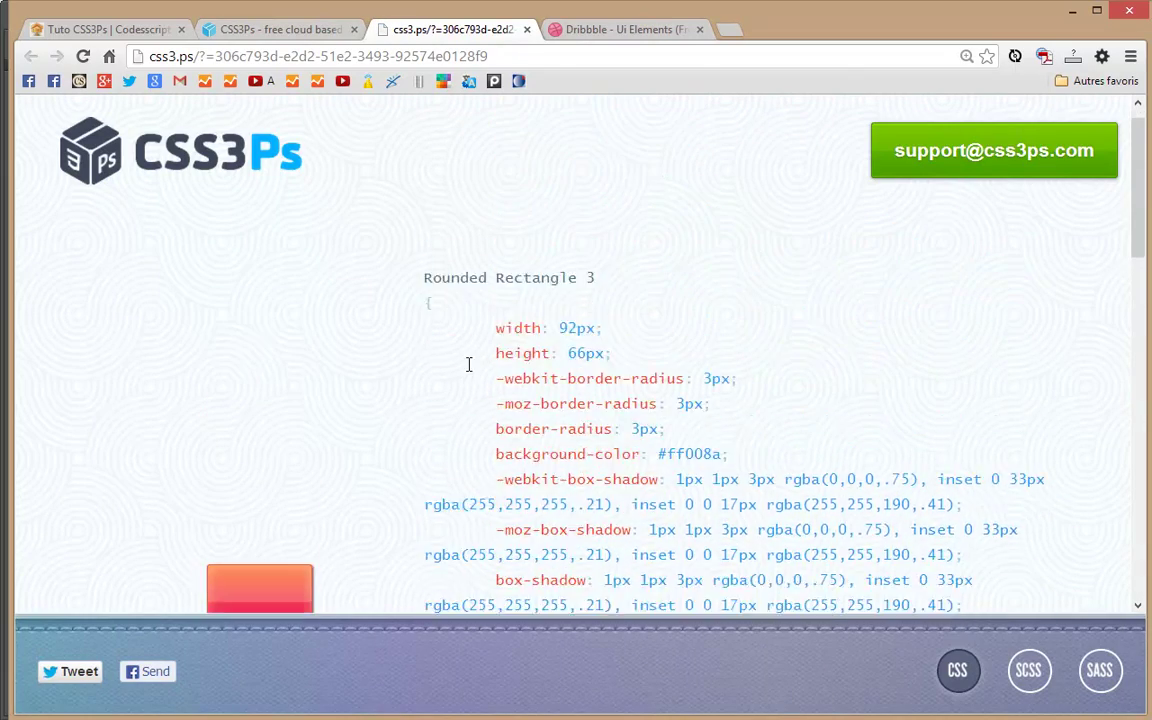
{"action": "scroll", "coordinate": [470, 370], "scroll_direction": "down", "scroll_amount": 2}
{"action": "scroll", "coordinate": [455, 427], "scroll_direction": "up", "scroll_amount": 1}
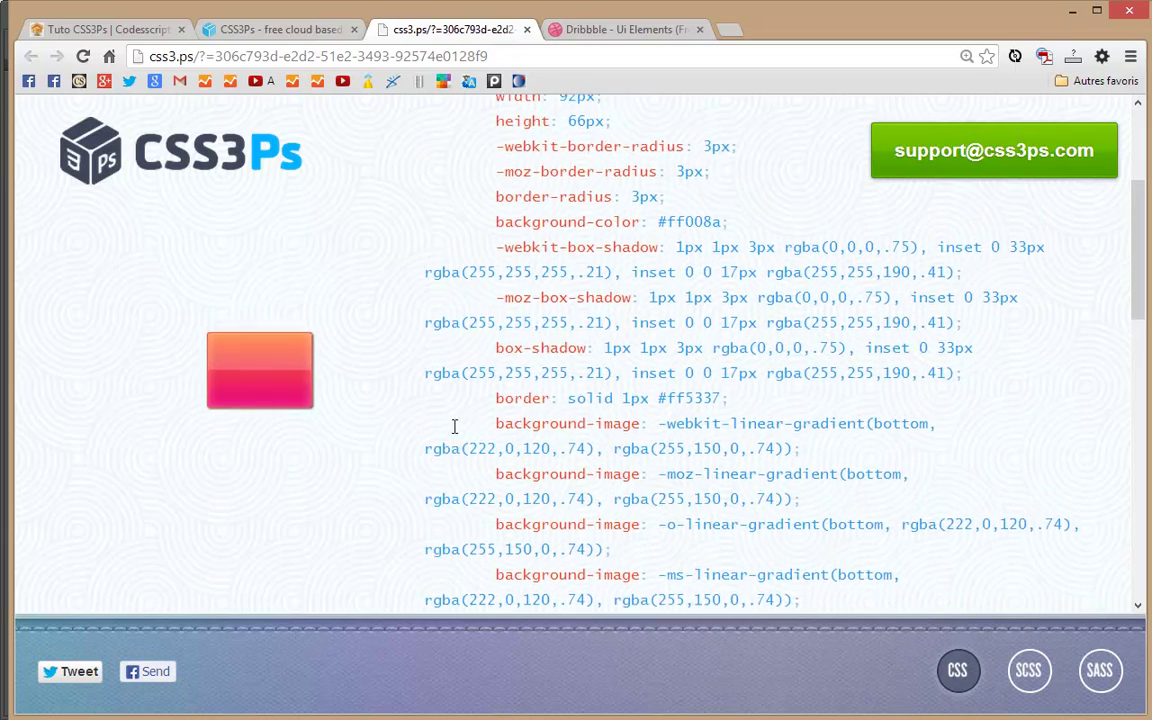
{"action": "scroll", "coordinate": [531, 535], "scroll_direction": "down", "scroll_amount": 1}
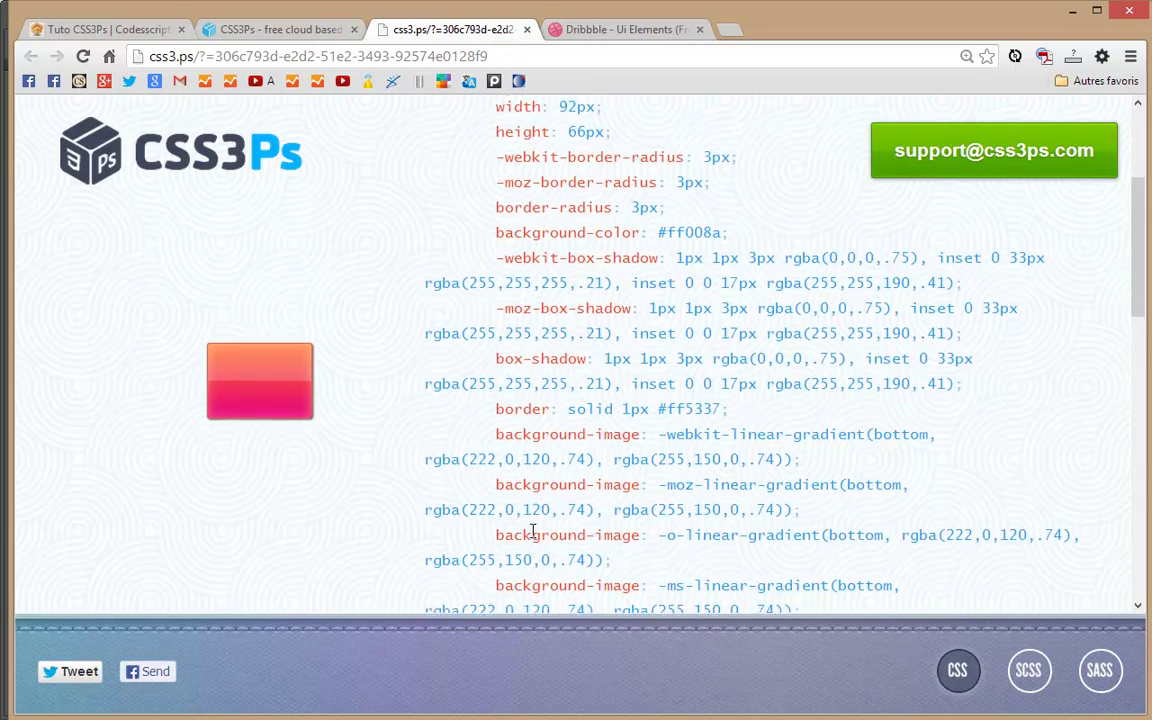
{"action": "scroll", "coordinate": [533, 528], "scroll_direction": "down", "scroll_amount": 1}
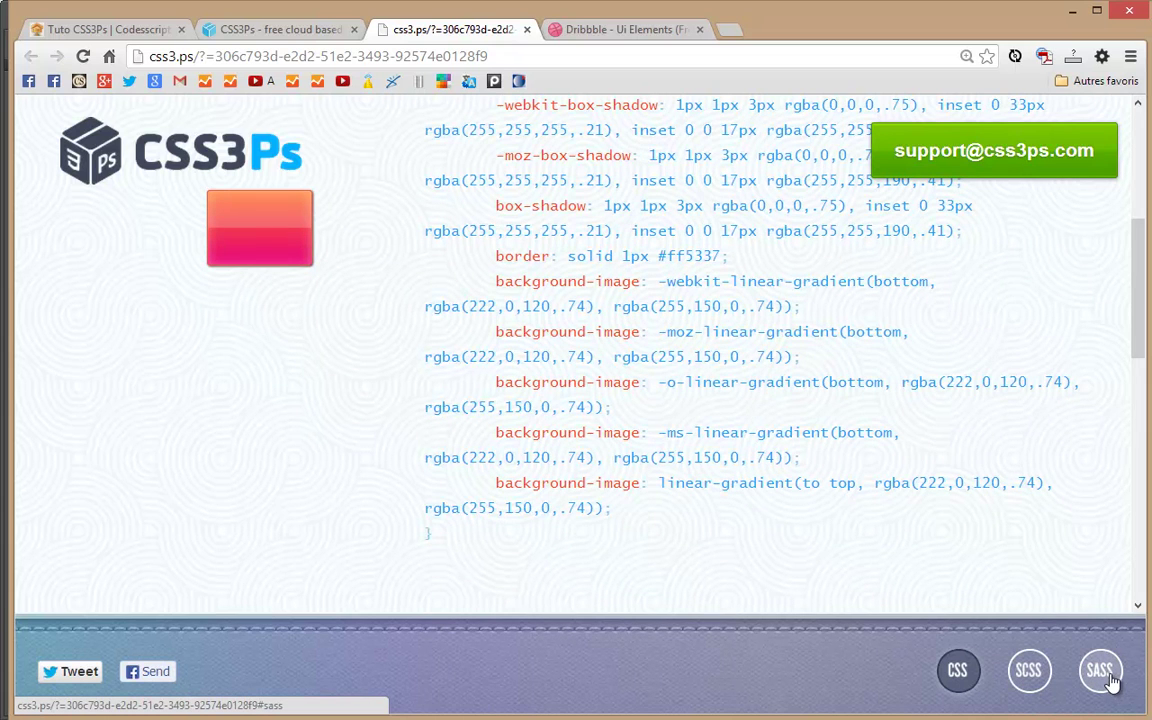
{"action": "scroll", "coordinate": [514, 424], "scroll_direction": "down", "scroll_amount": 1}
{"action": "scroll", "coordinate": [573, 450], "scroll_direction": "down", "scroll_amount": 3}
{"action": "scroll", "coordinate": [575, 453], "scroll_direction": "down", "scroll_amount": 3}
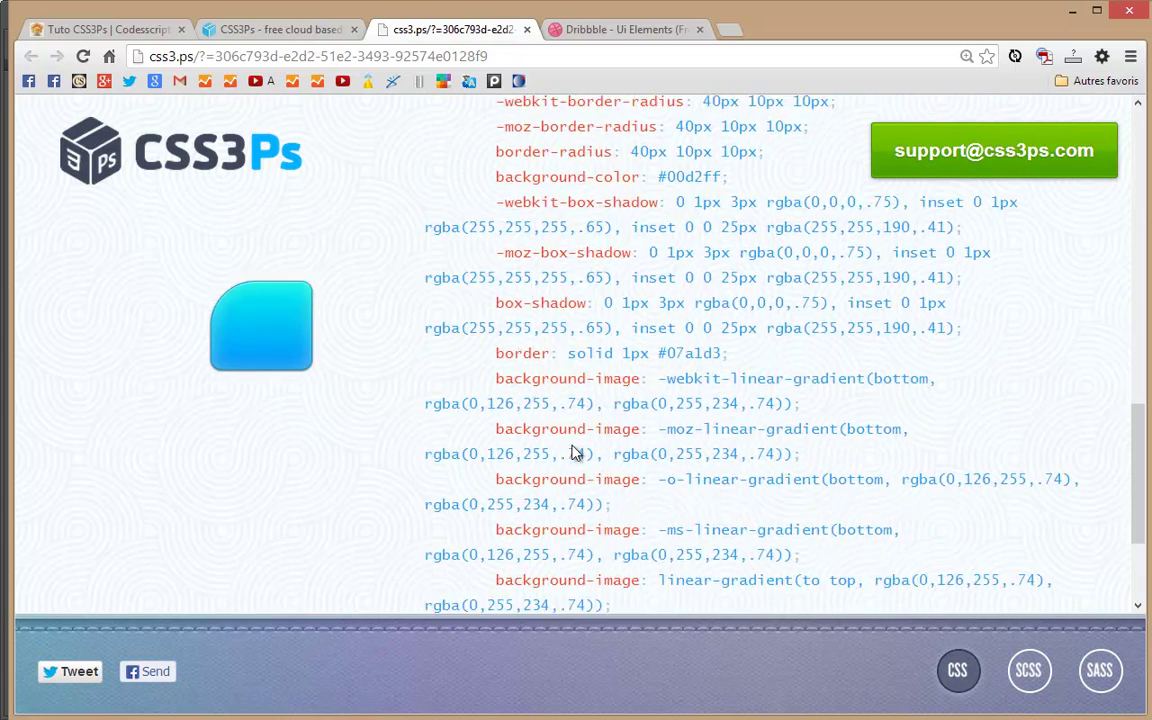
{"action": "scroll", "coordinate": [575, 453], "scroll_direction": "down", "scroll_amount": 2}
{"action": "scroll", "coordinate": [577, 388], "scroll_direction": "up", "scroll_amount": 6}
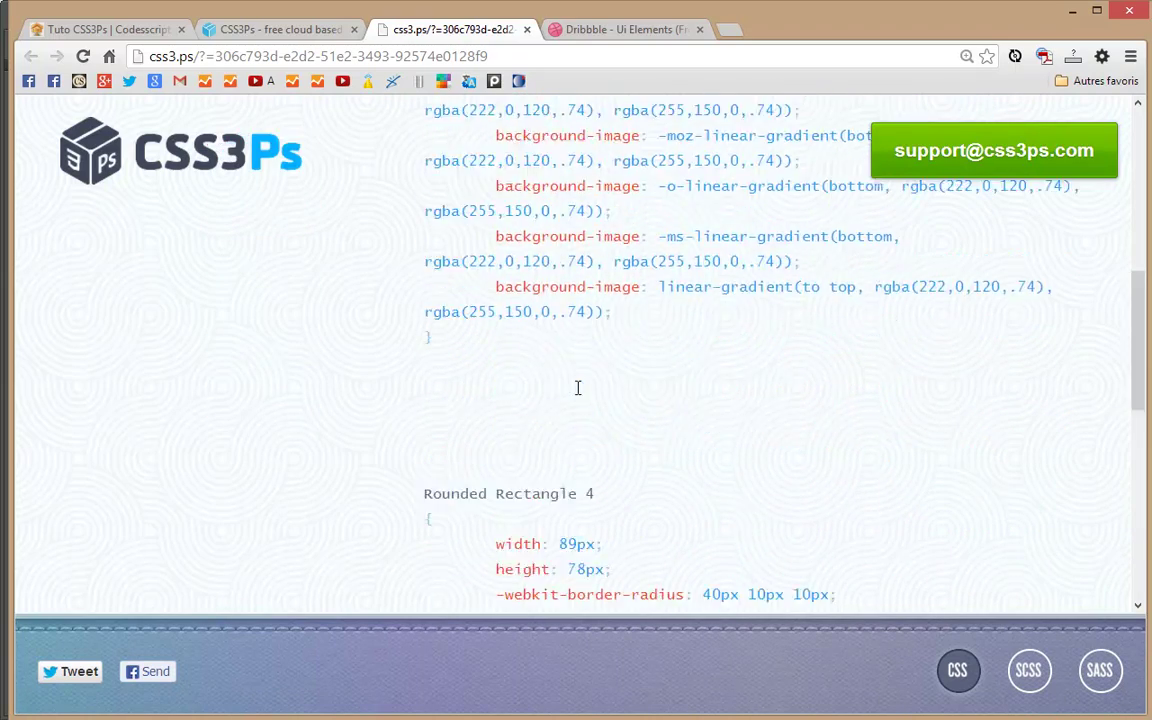
{"action": "scroll", "coordinate": [577, 388], "scroll_direction": "up", "scroll_amount": 5}
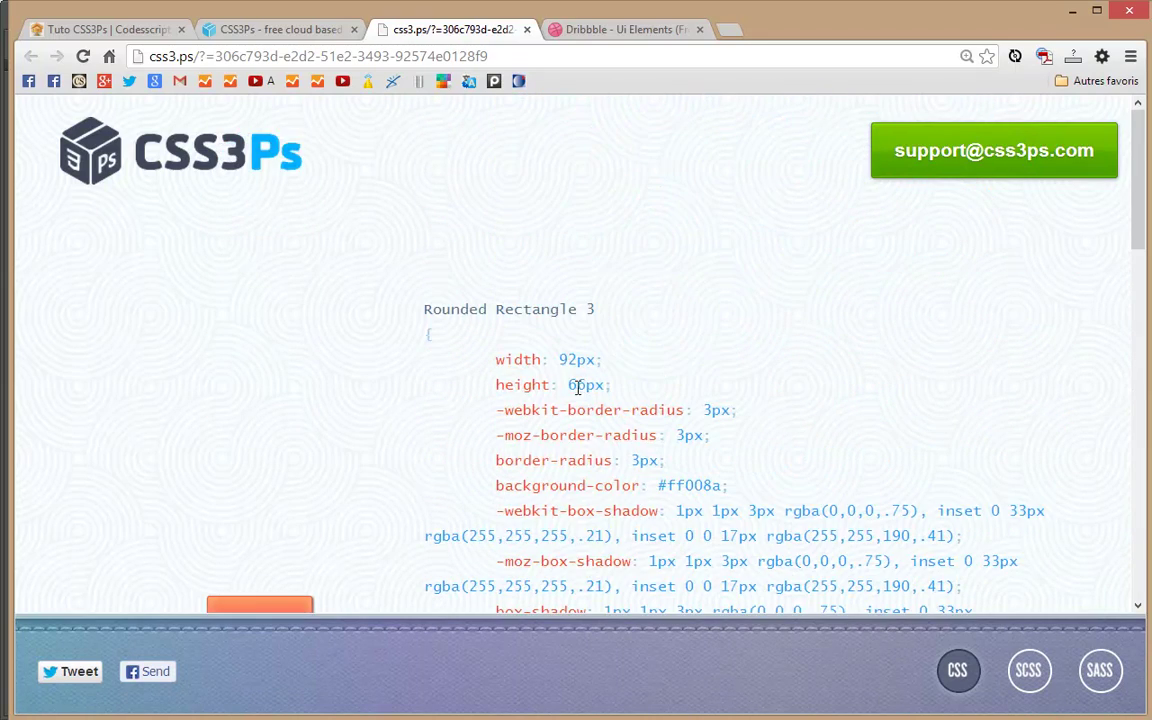
{"action": "left_click", "coordinate": [527, 30]}
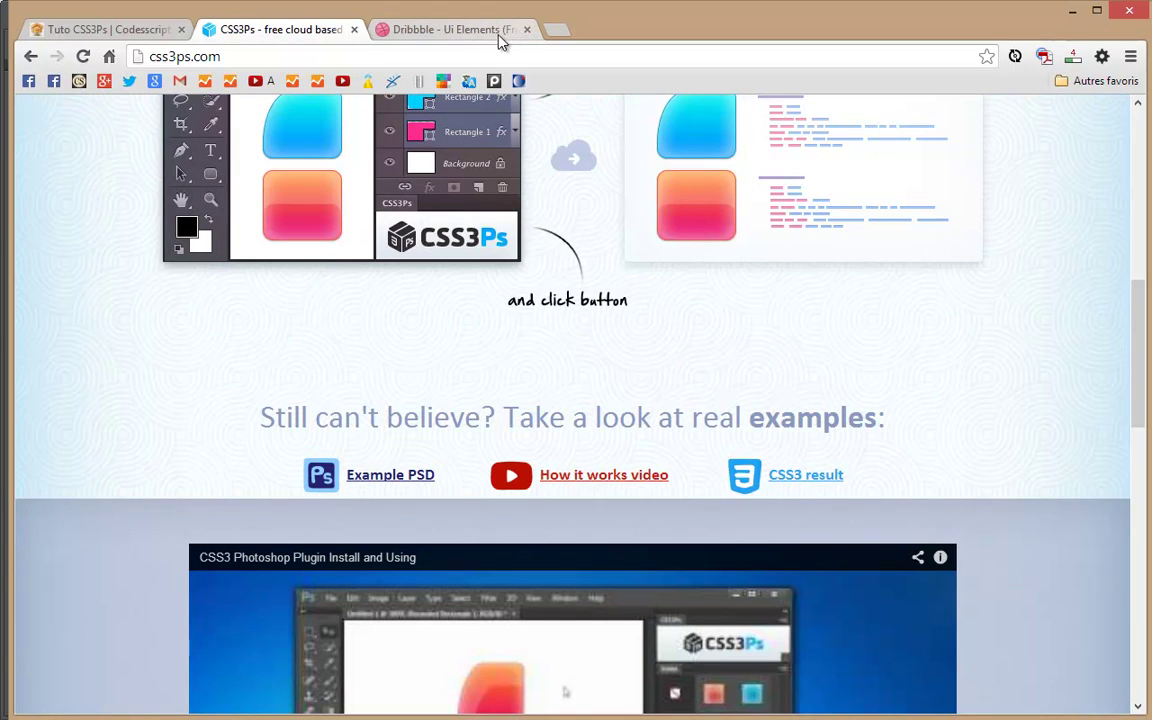
Go through the Dribbble and CSS3Ps tabs to the local Tuto CSS3Ps localhost page
{"action": "left_click", "coordinate": [463, 30]}
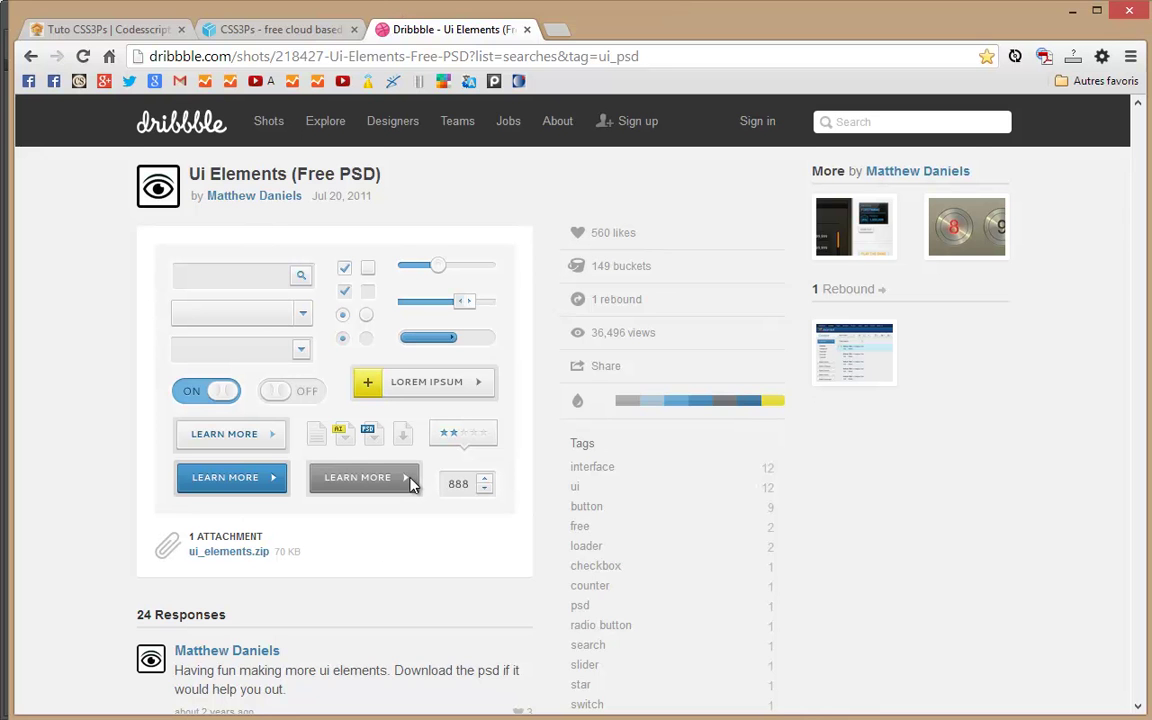
{"action": "left_click", "coordinate": [280, 34]}
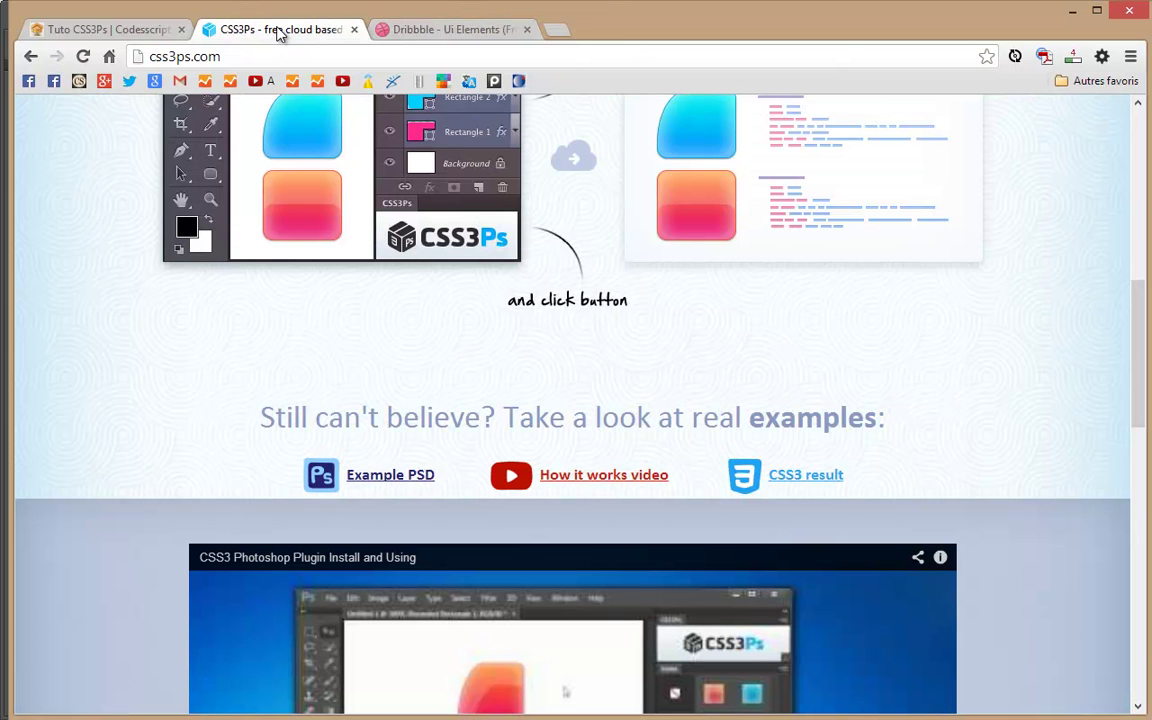
{"action": "left_click", "coordinate": [55, 33]}
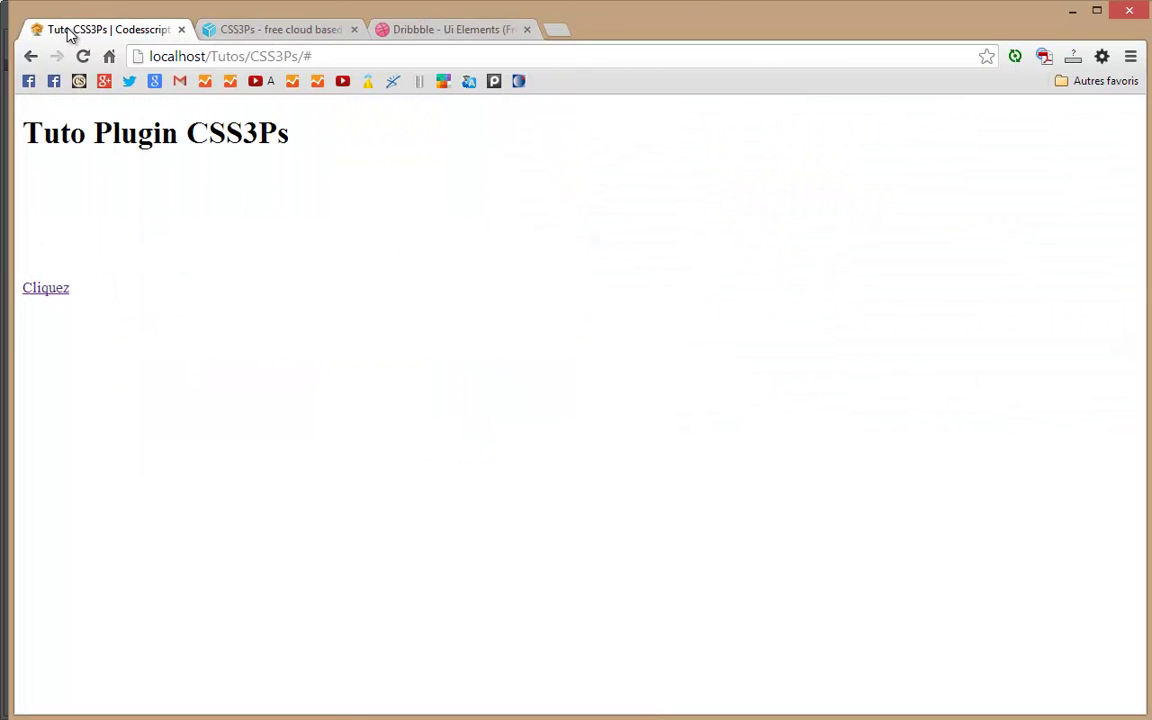
In index.html, review the btn1, btn2 and btnBlue divs with their Cliquez links
{"action": "key", "text": "alt+Tab"}
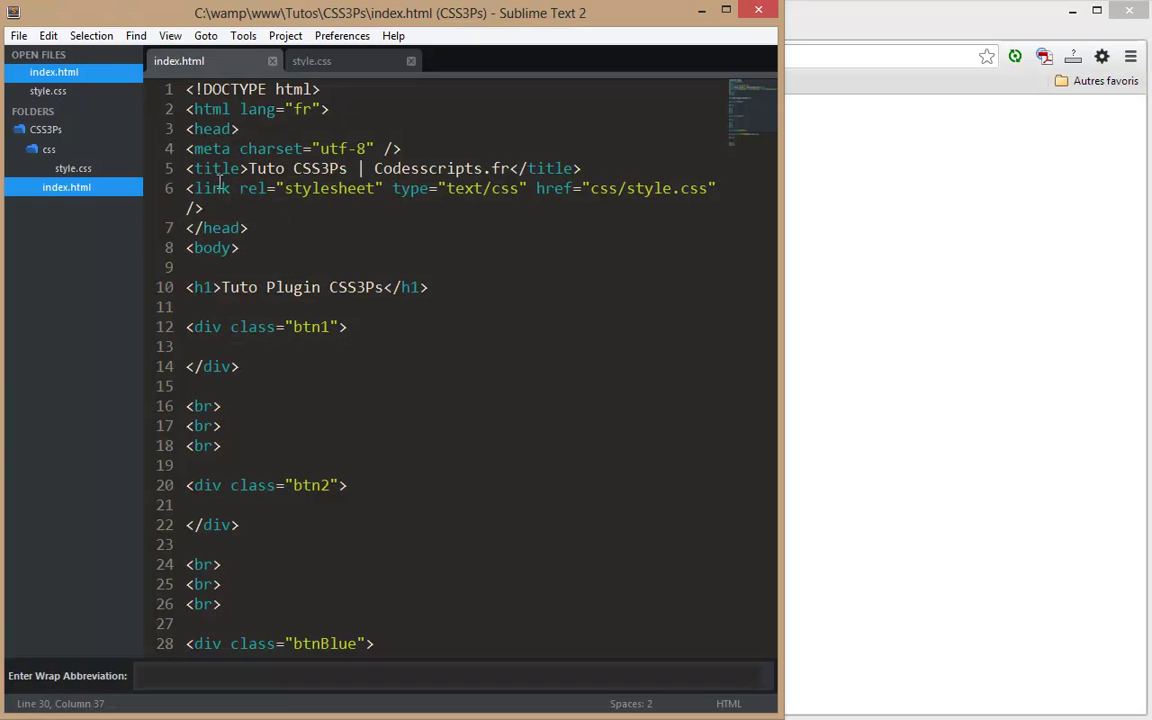
{"action": "left_click", "coordinate": [276, 342]}
{"action": "scroll", "coordinate": [276, 342], "scroll_direction": "down", "scroll_amount": 3}
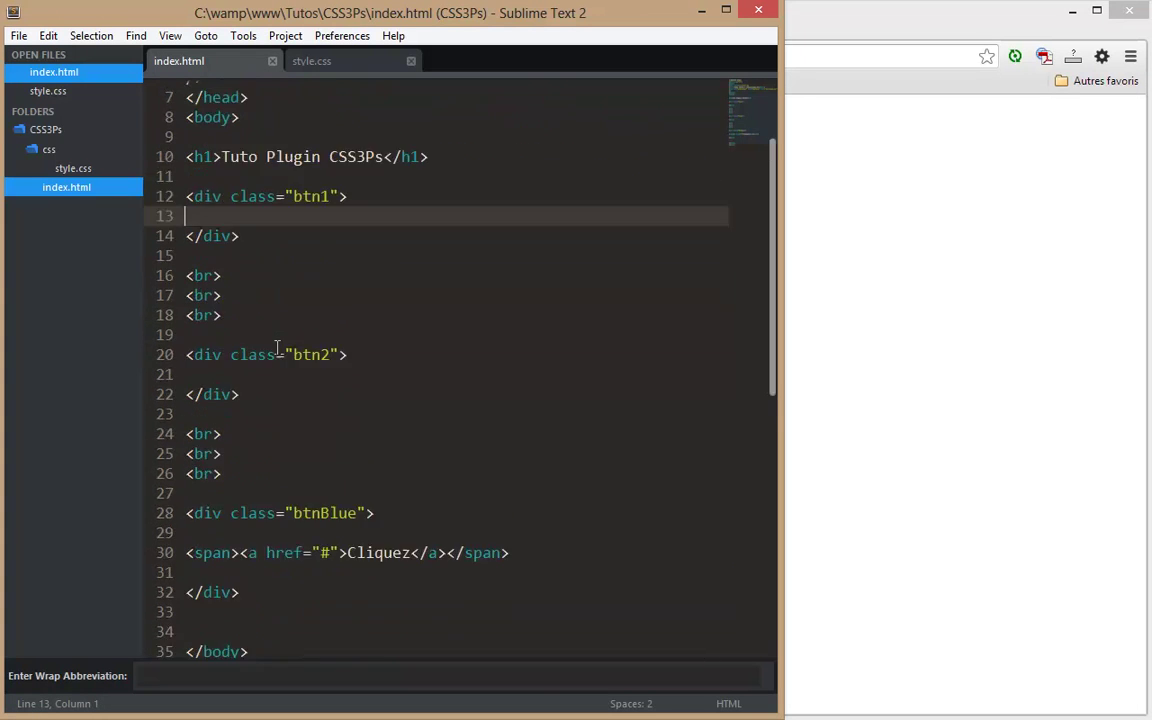
{"action": "left_click", "coordinate": [267, 343]}
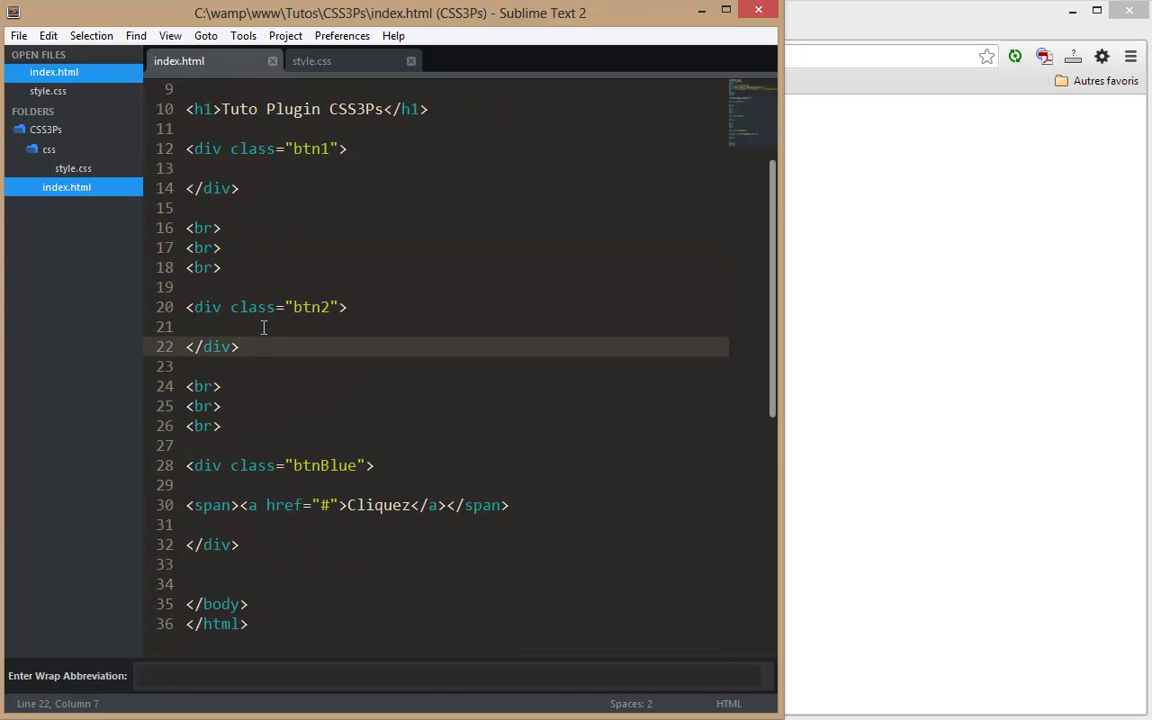
{"action": "left_click", "coordinate": [263, 327]}
{"action": "scroll", "coordinate": [278, 348], "scroll_direction": "down", "scroll_amount": 2}
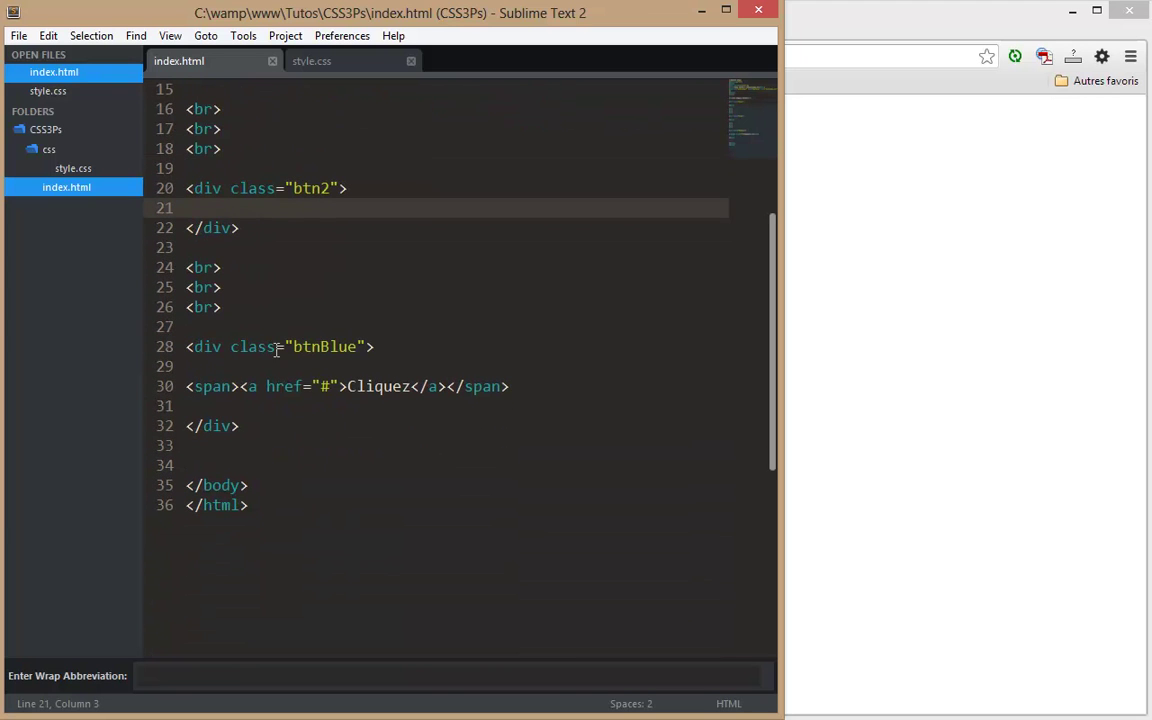
{"action": "left_click", "coordinate": [340, 389]}
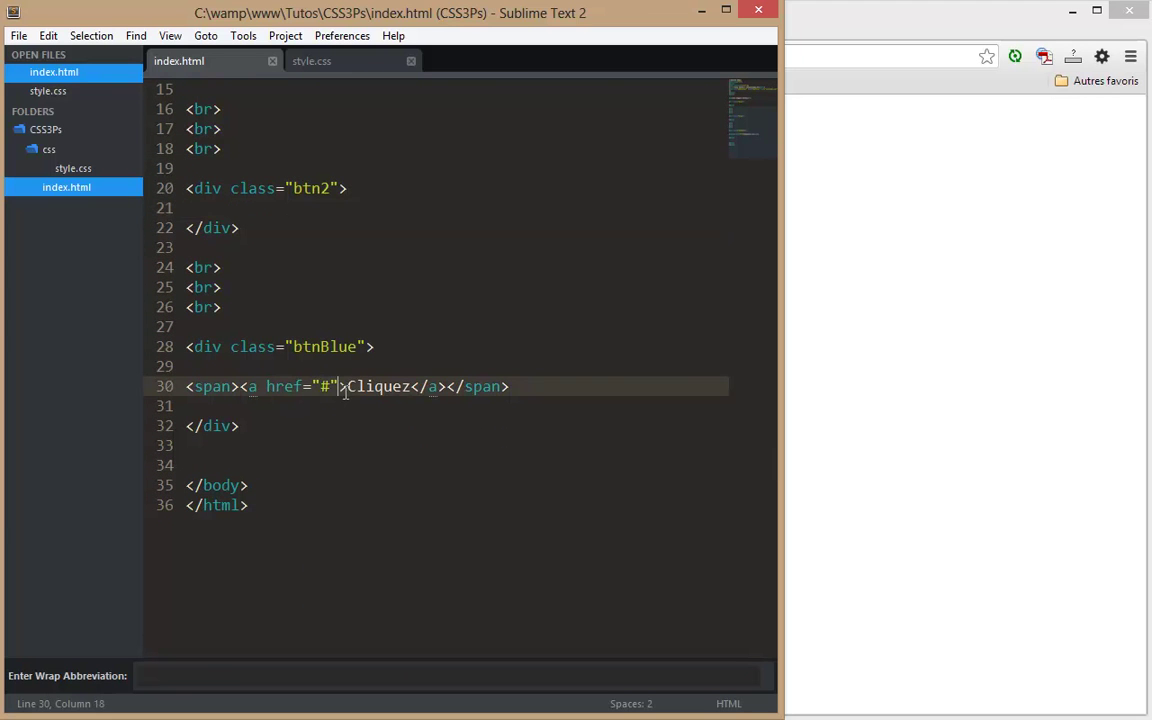
{"action": "scroll", "coordinate": [345, 392], "scroll_direction": "up", "scroll_amount": 5}
Show style.css's empty selectors down to .btnBlue, then bring up Photoshop's CSS3PsExample.psd
{"action": "left_click", "coordinate": [315, 61]}
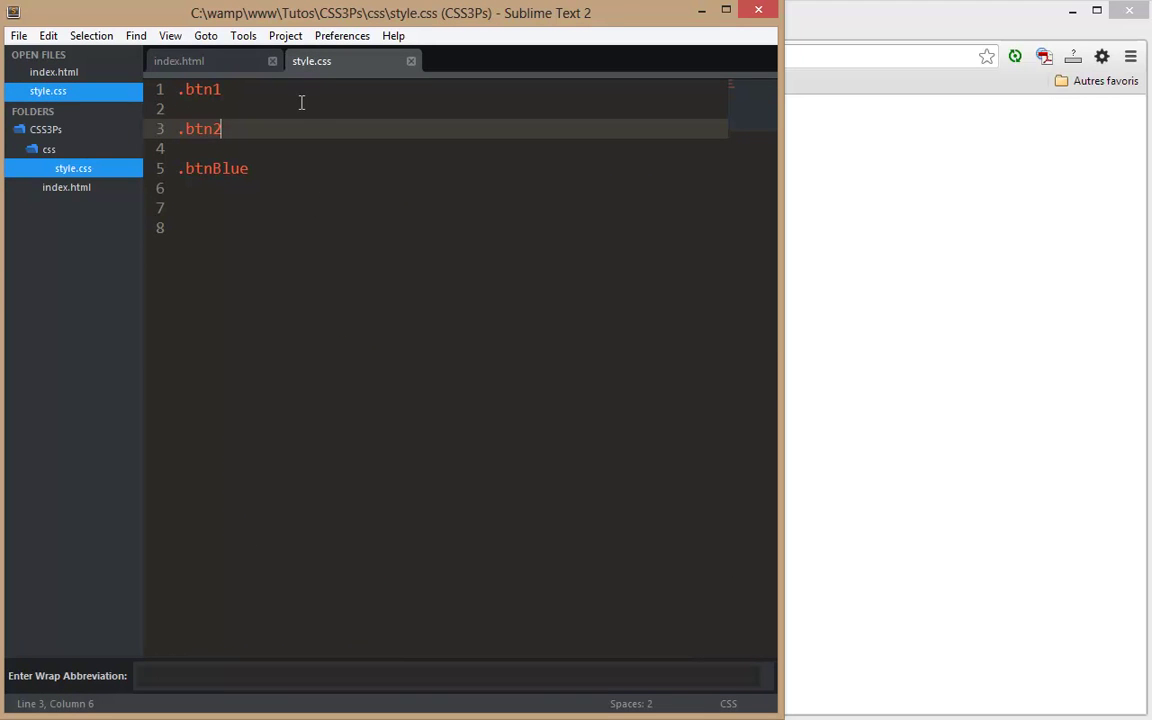
{"action": "left_click", "coordinate": [288, 163]}
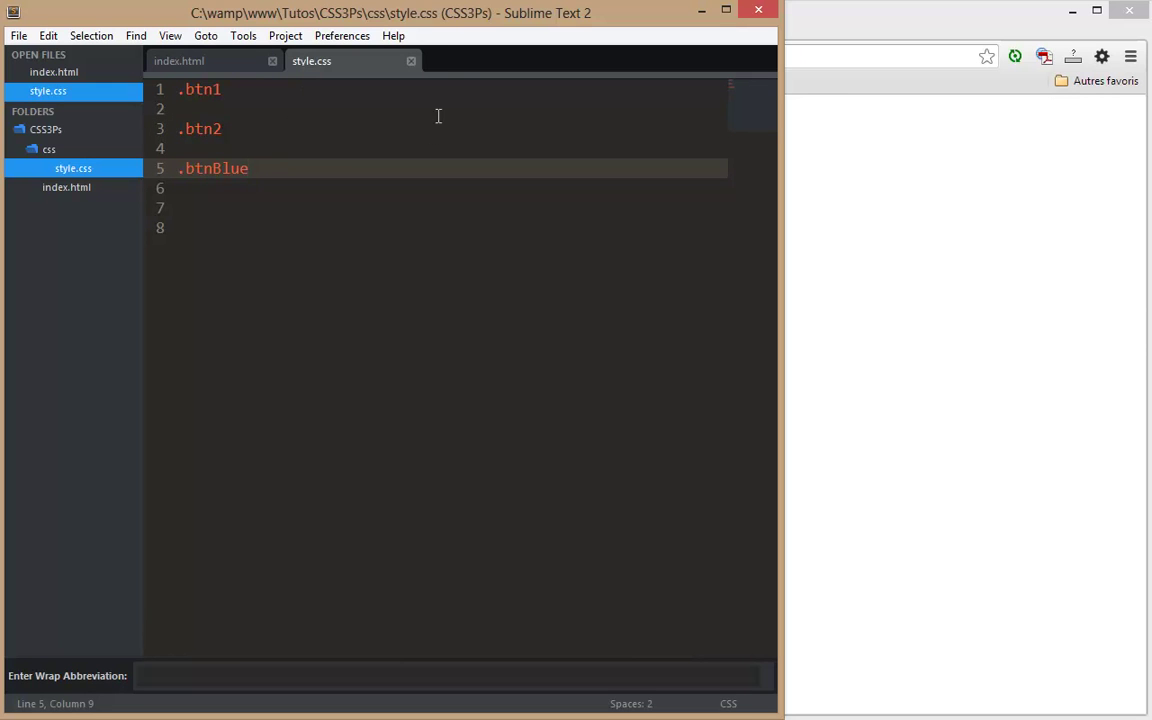
{"action": "key", "text": "alt+Tab"}
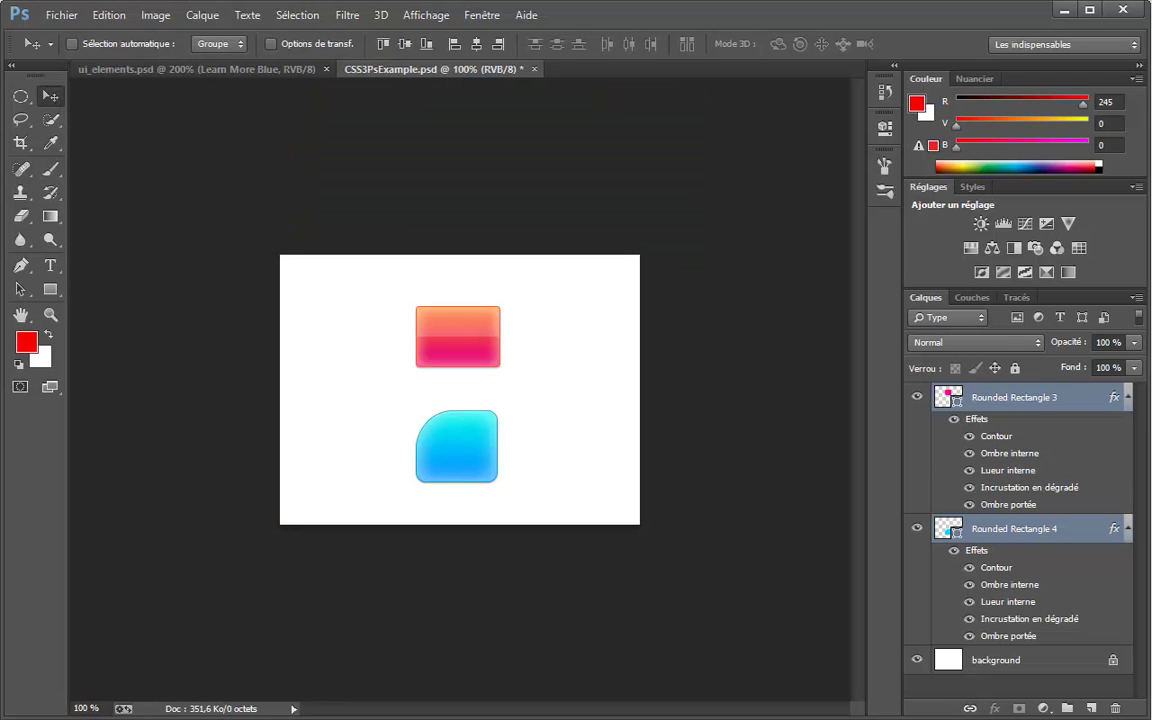
Open the CSS3Ps extension panel from the menu and nudge it into place
{"action": "left_click", "coordinate": [484, 20]}
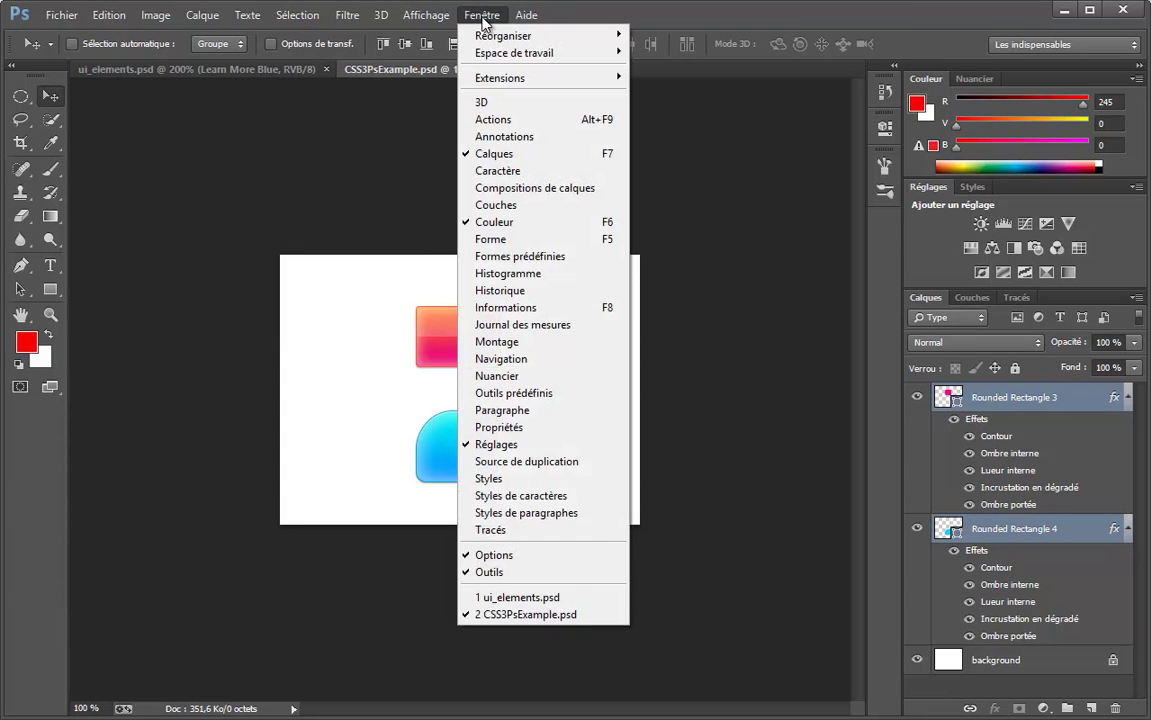
{"action": "mouse_move", "coordinate": [540, 78]}
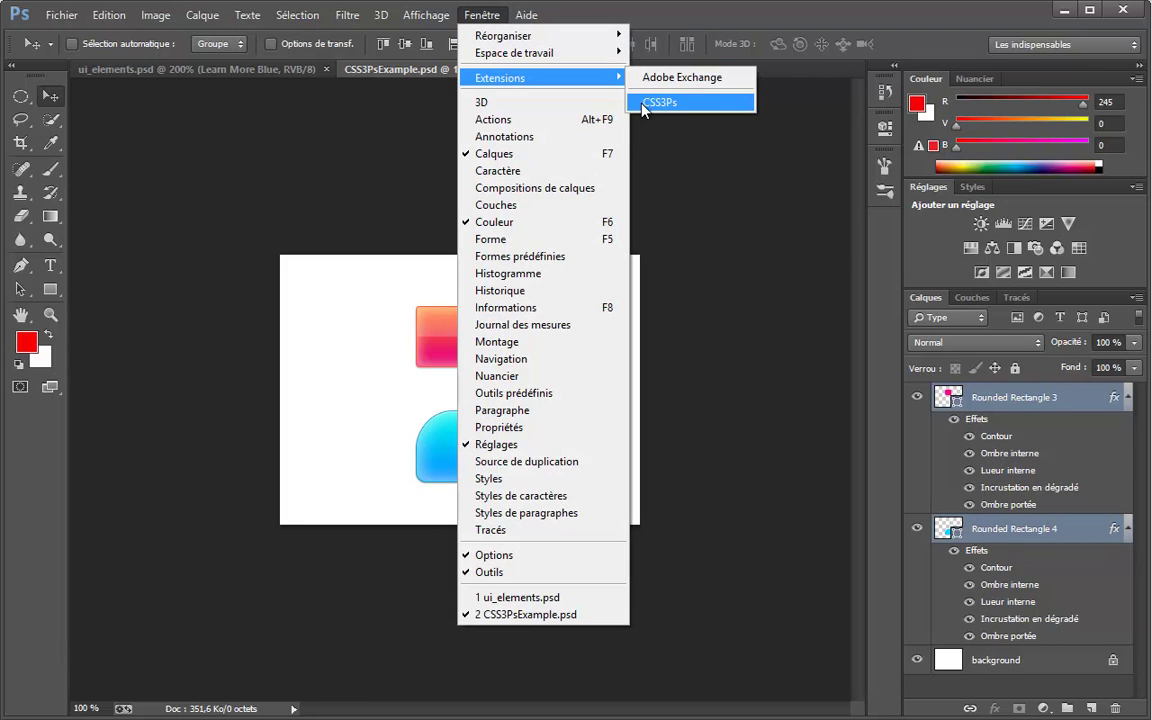
{"action": "left_click", "coordinate": [660, 102]}
{"action": "left_click_drag", "start_coordinate": [725, 104], "coordinate": [729, 104]}
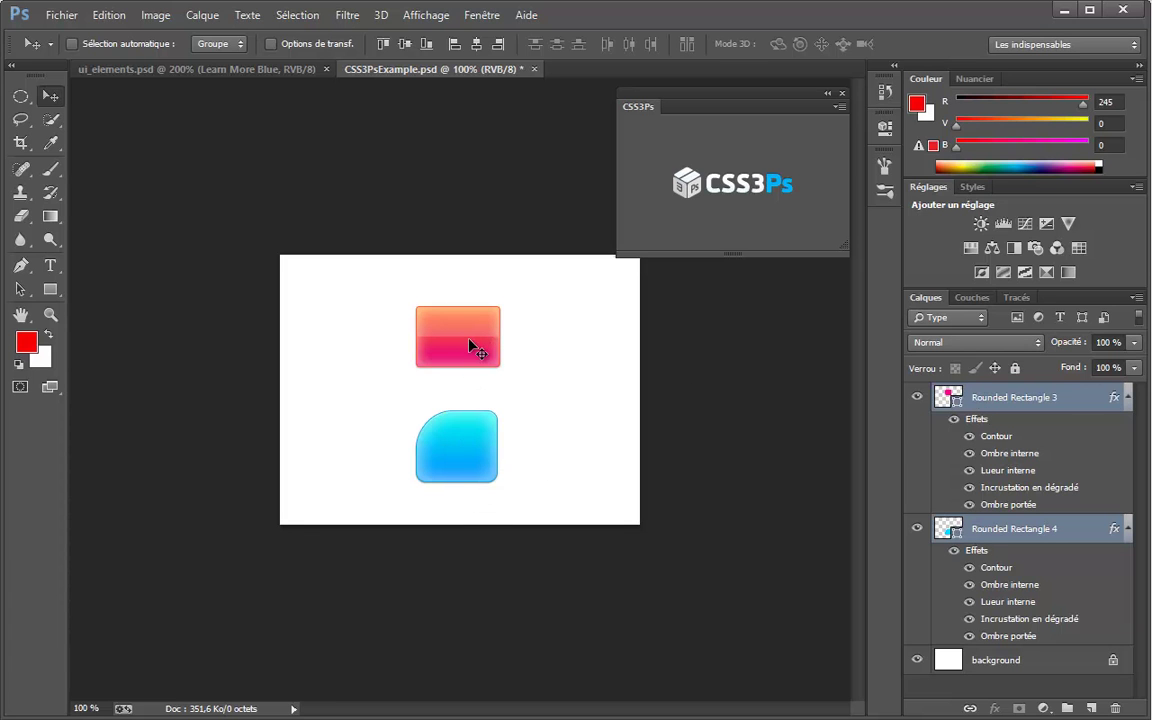
Select Rounded Rectangle 3 and 4 layers and send them to CSS3Ps for conversion
{"action": "left_click", "coordinate": [977, 398]}
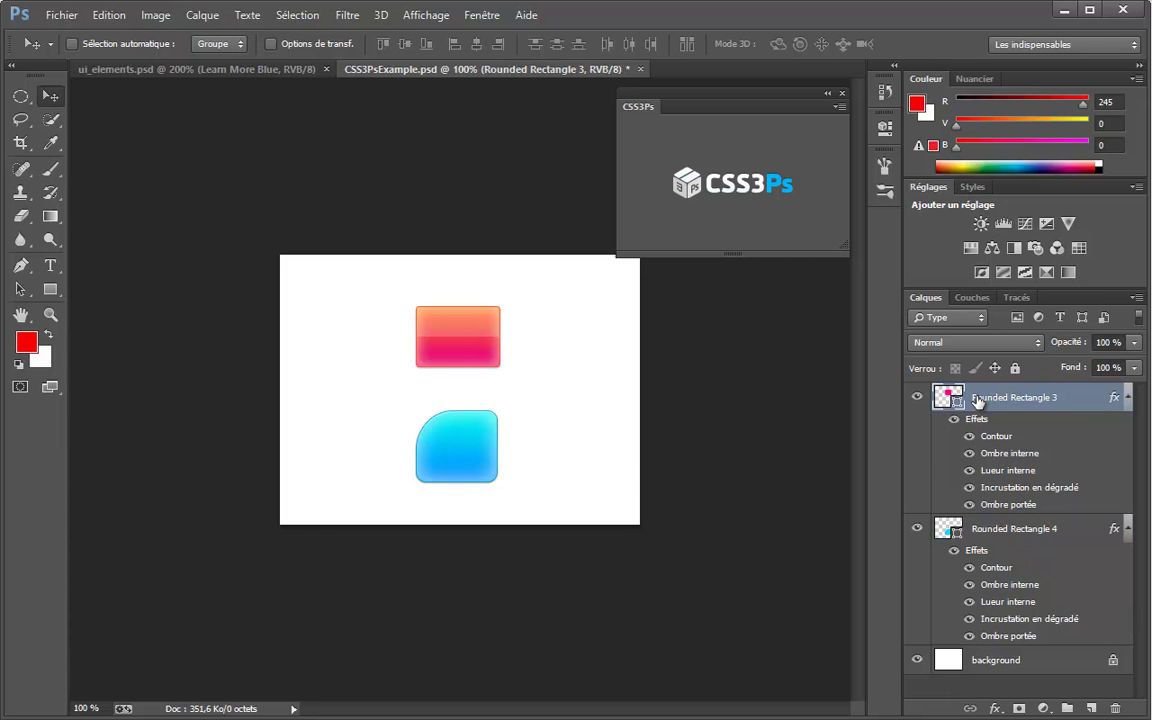
{"action": "left_click", "coordinate": [1012, 529], "text": "shift"}
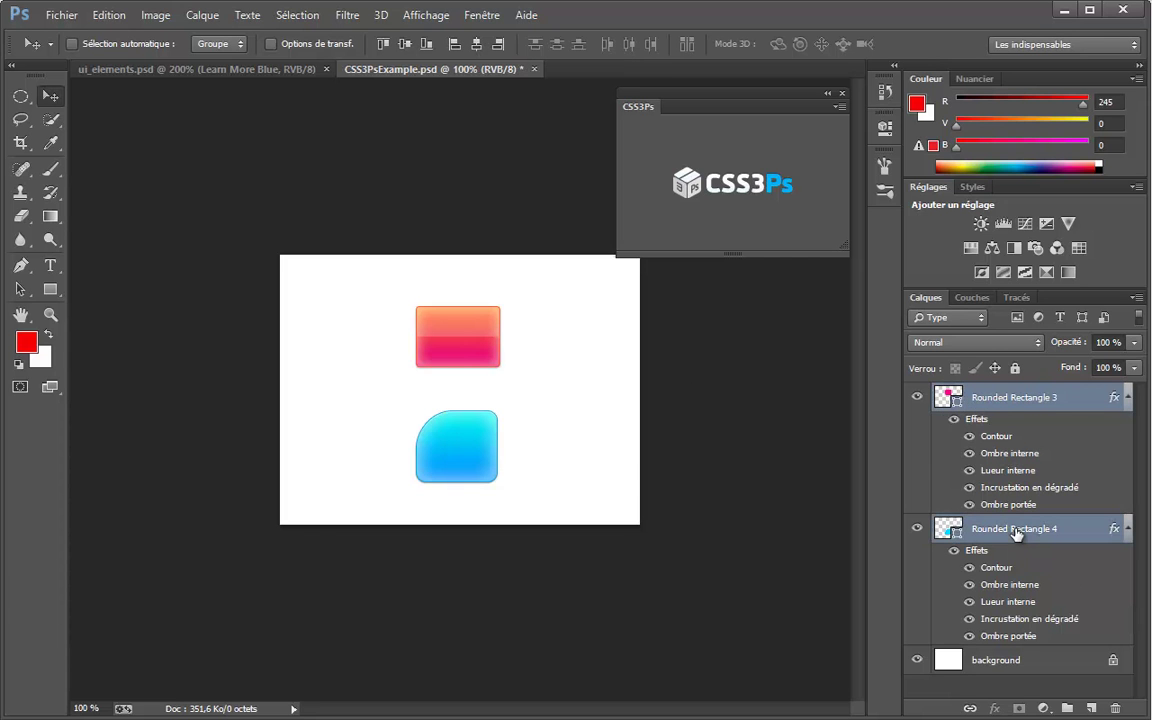
{"action": "left_click", "coordinate": [745, 185]}
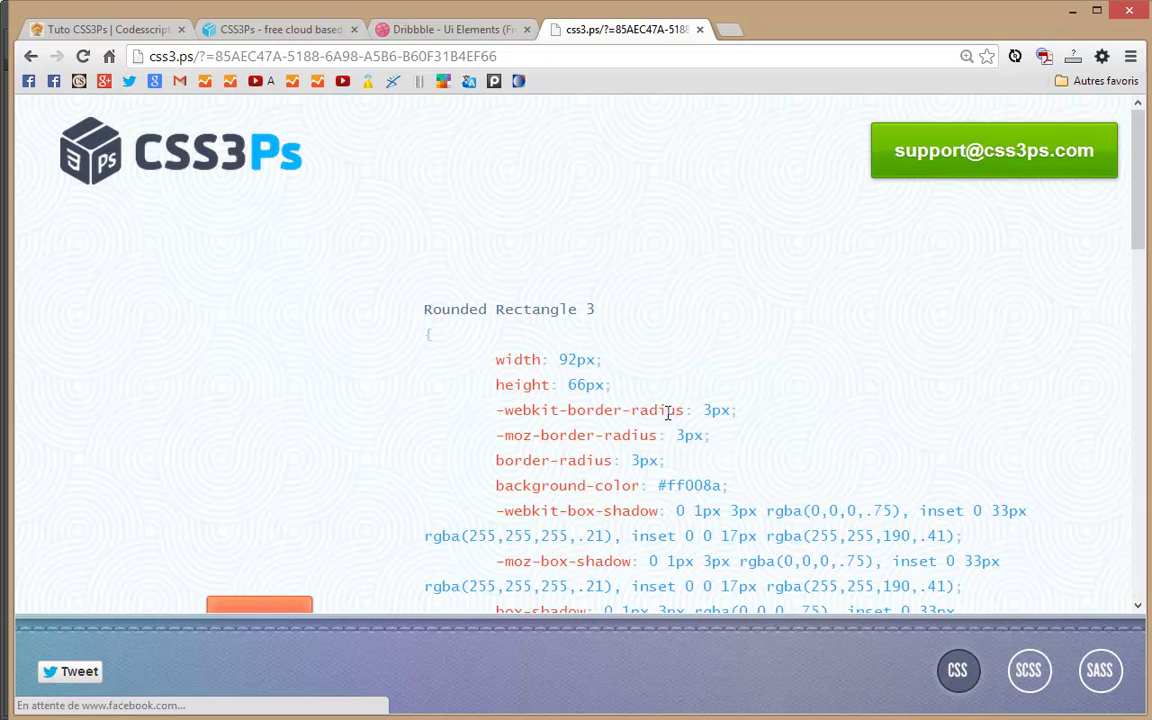
Select the pink Rounded Rectangle 3 CSS block (92px by 66px, #ff008a) on css3.ps
{"action": "scroll", "coordinate": [505, 405], "scroll_direction": "down", "scroll_amount": 2}
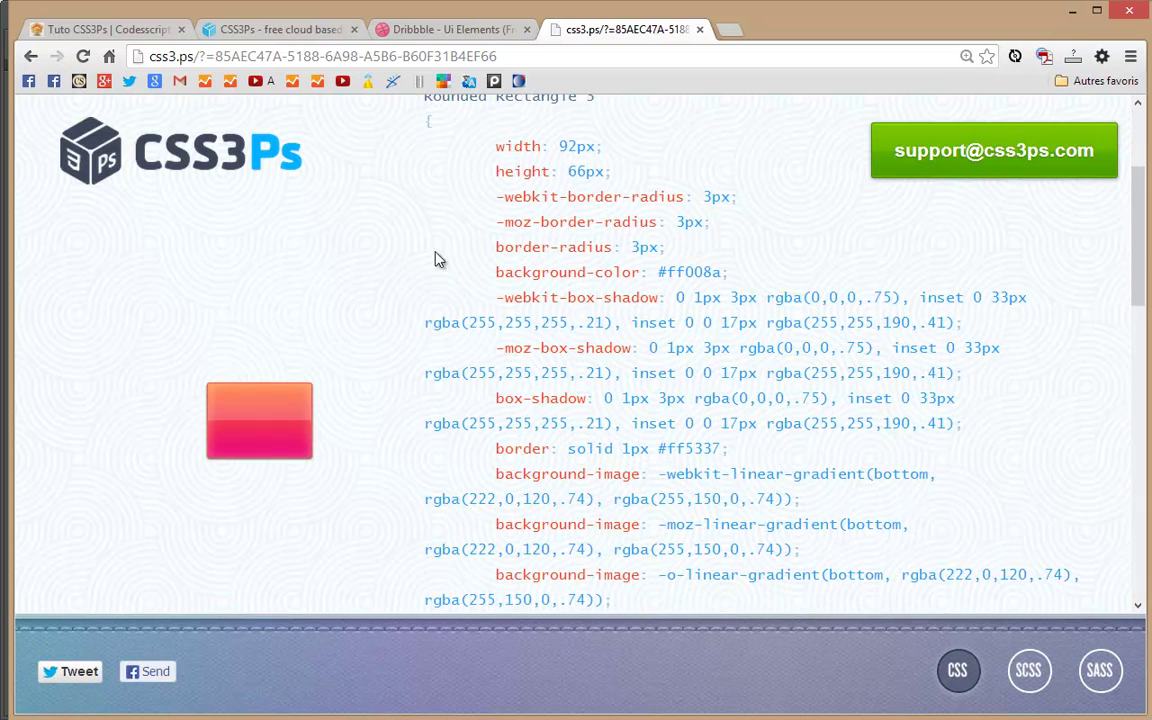
{"action": "scroll", "coordinate": [450, 473], "scroll_direction": "down", "scroll_amount": 2}
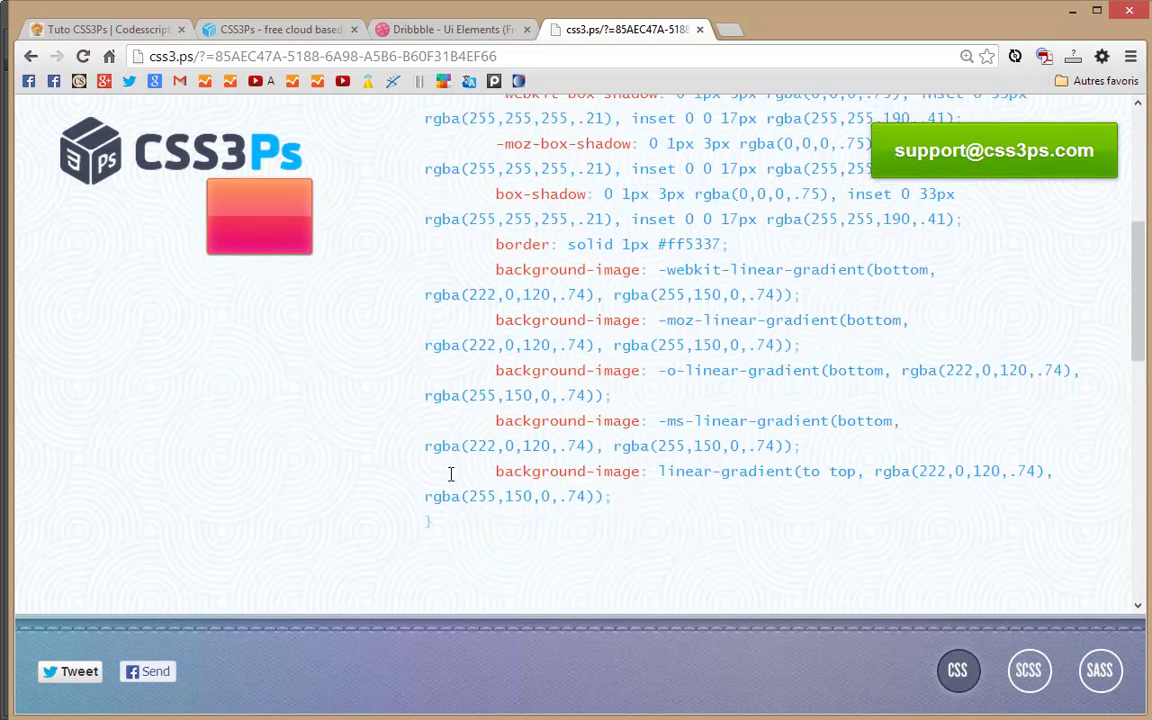
{"action": "left_click_drag", "start_coordinate": [437, 496], "coordinate": [430, 100]}
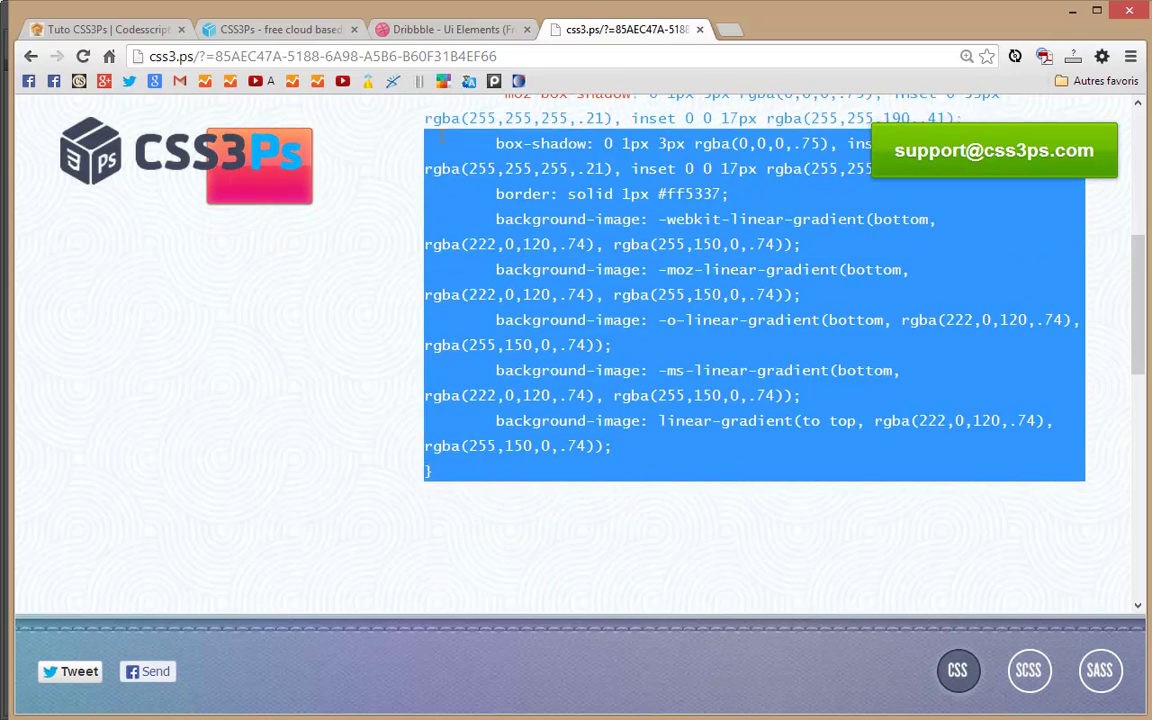
{"action": "mouse_move", "coordinate": [430, 100]}
{"action": "left_mouse_down"}
{"action": "mouse_move", "coordinate": [413, 301]}
{"action": "mouse_move", "coordinate": [414, 265]}
{"action": "mouse_move", "coordinate": [413, 276]}
{"action": "left_mouse_up"}
{"action": "key", "text": "ctrl+c"}
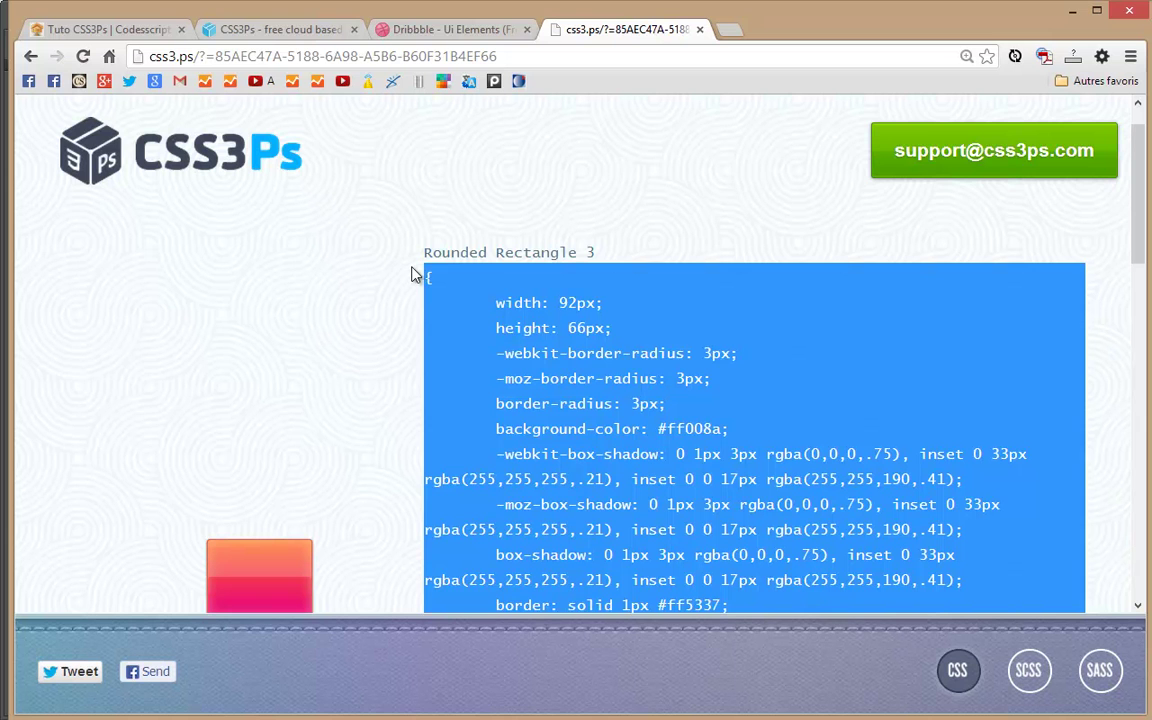
Paste the pink button's CSS into the .btn1 rule, save style.css, and place the cursor after .btn2
{"action": "key", "text": "alt+Tab"}
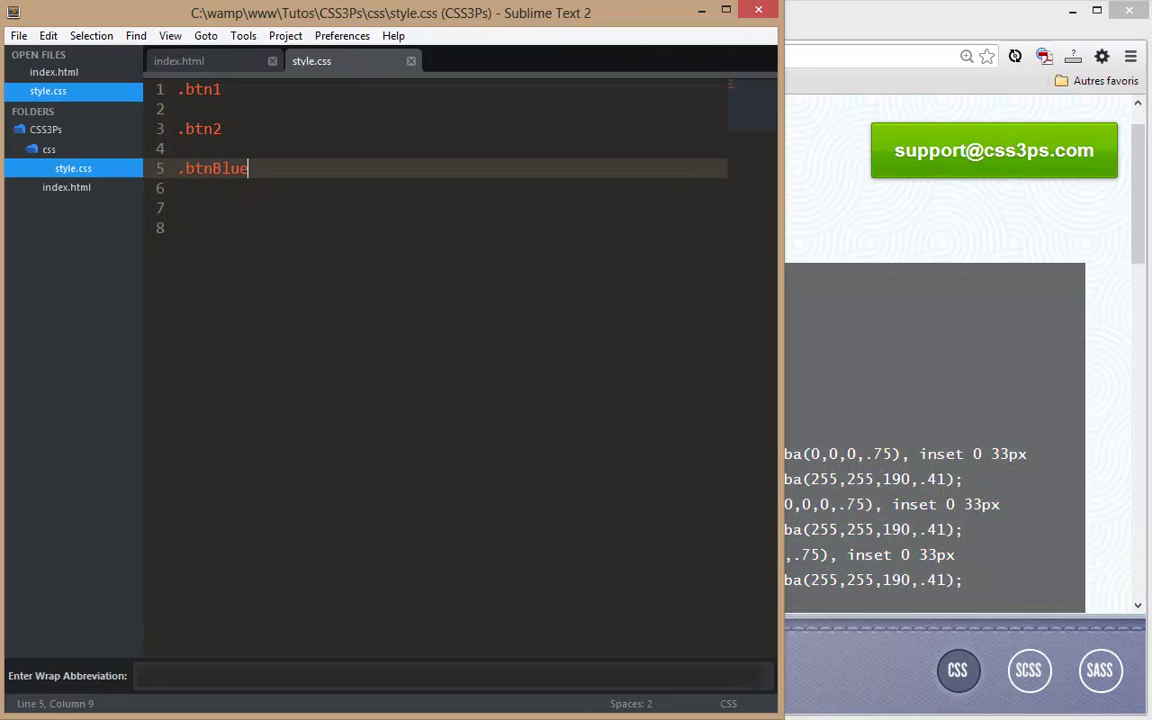
{"action": "left_click", "coordinate": [241, 89]}
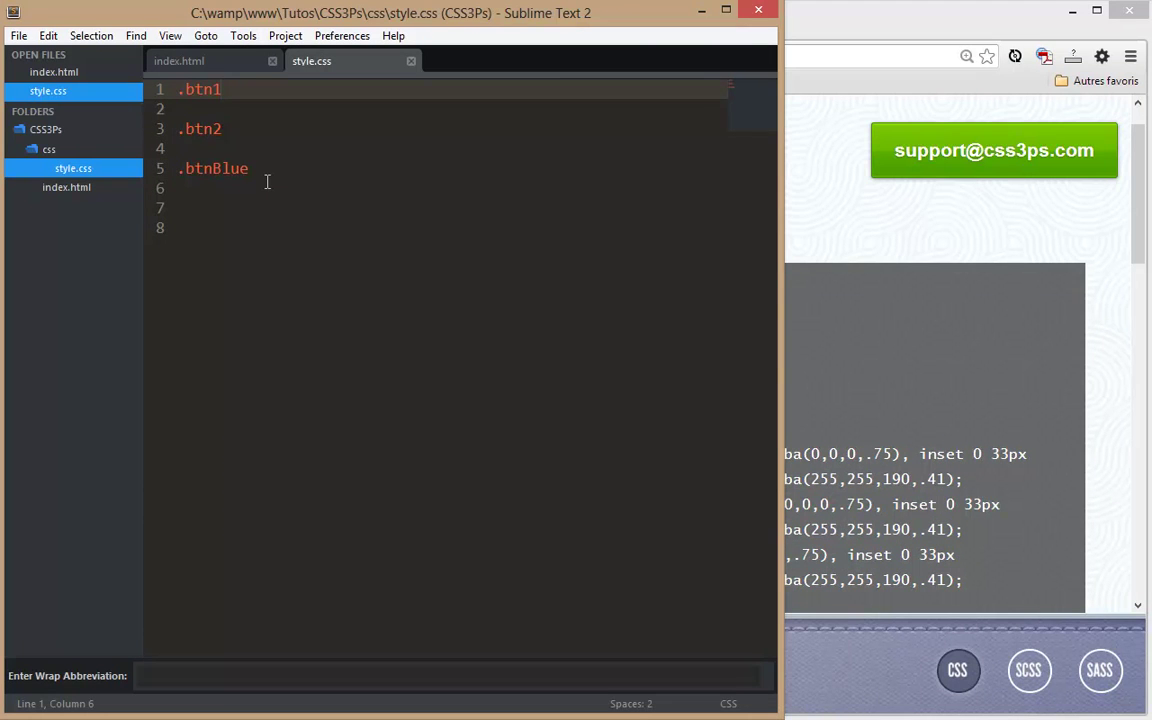
{"action": "key", "text": "ctrl+v"}
{"action": "key", "text": "ctrl+s"}
{"action": "scroll", "coordinate": [250, 350], "scroll_direction": "down", "scroll_amount": 5}
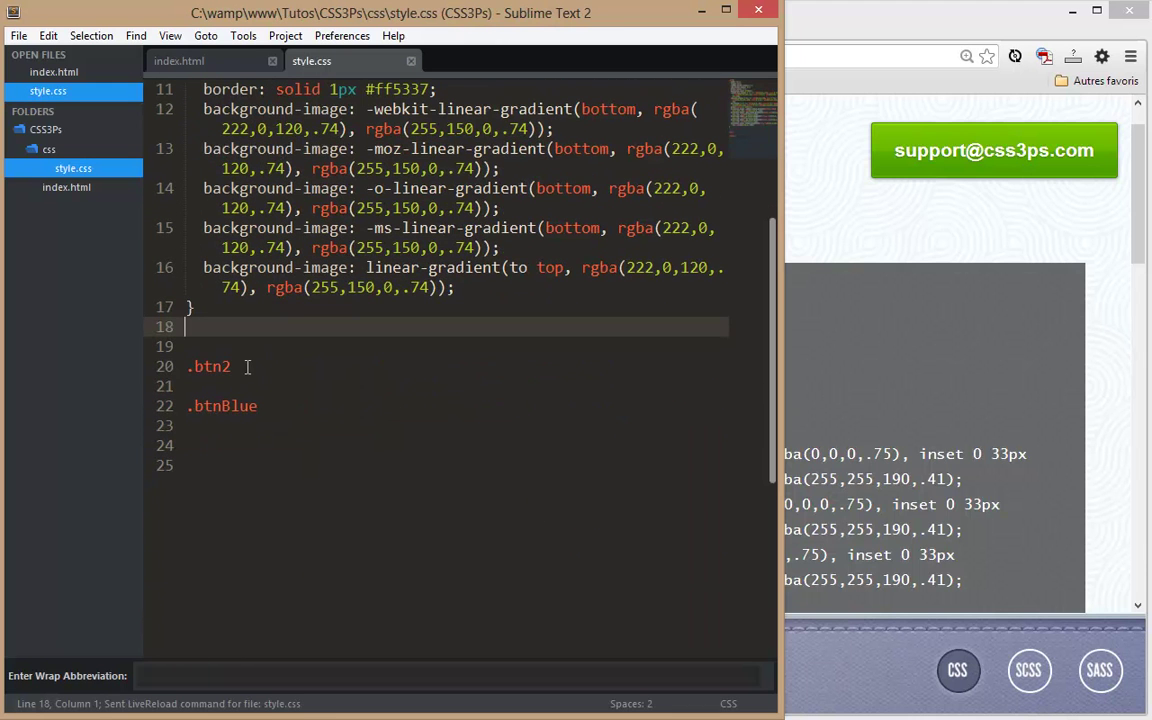
{"action": "left_click", "coordinate": [247, 367]}
Select the cyan Rounded Rectangle 4 CSS (89px by 78px, #00d2ff) on the css3.ps page
{"action": "left_click", "coordinate": [838, 194]}
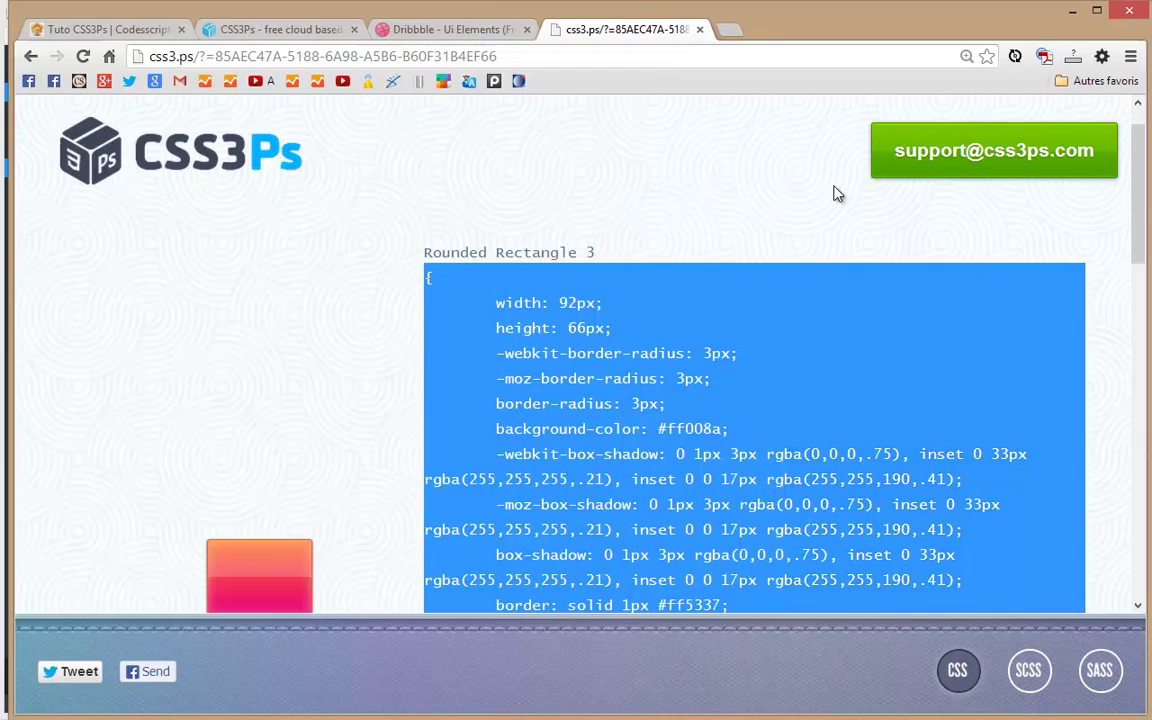
{"action": "scroll", "coordinate": [800, 290], "scroll_direction": "down", "scroll_amount": 5}
{"action": "scroll", "coordinate": [771, 362], "scroll_direction": "down", "scroll_amount": 2}
{"action": "scroll", "coordinate": [771, 363], "scroll_direction": "down", "scroll_amount": 4}
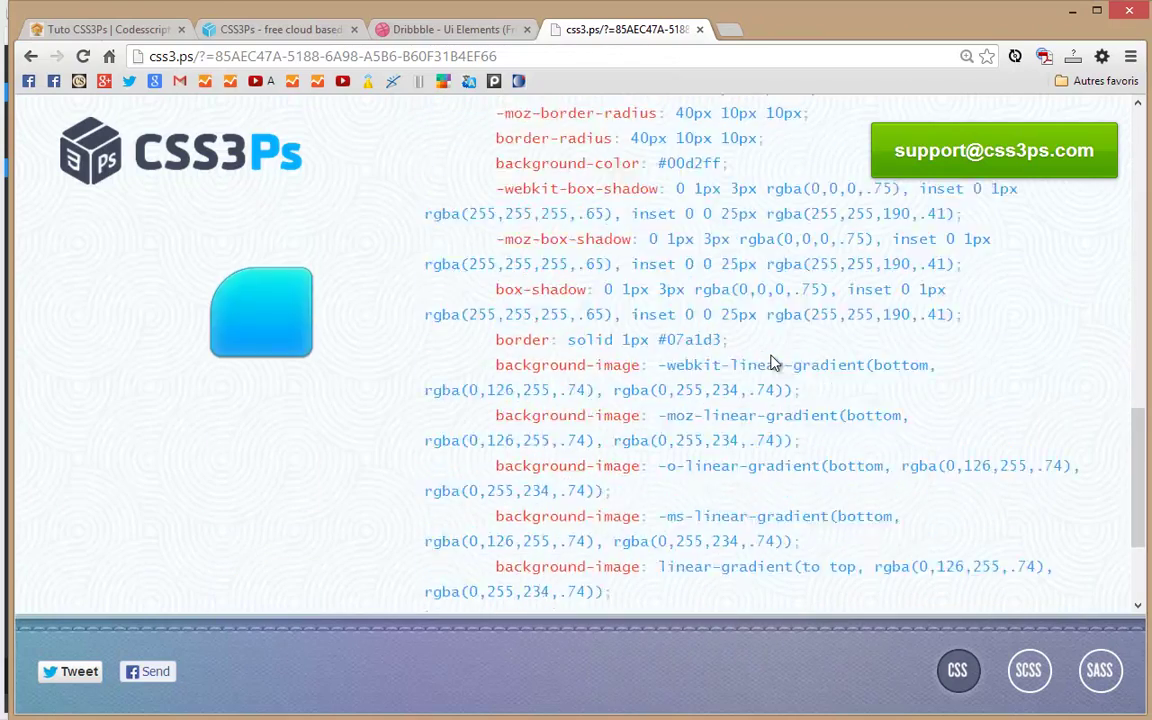
{"action": "scroll", "coordinate": [771, 362], "scroll_direction": "down", "scroll_amount": 2}
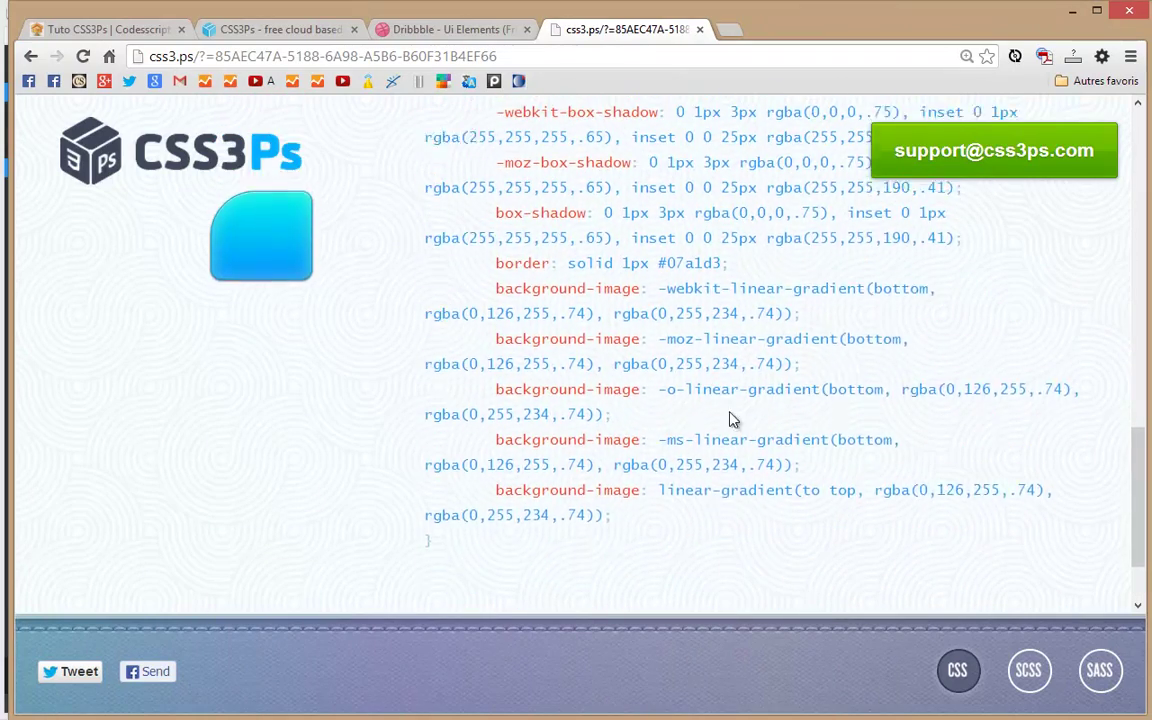
{"action": "mouse_move", "coordinate": [432, 558]}
{"action": "left_mouse_down"}
{"action": "mouse_move", "coordinate": [436, 280]}
{"action": "mouse_move", "coordinate": [417, 228]}
{"action": "left_mouse_up"}
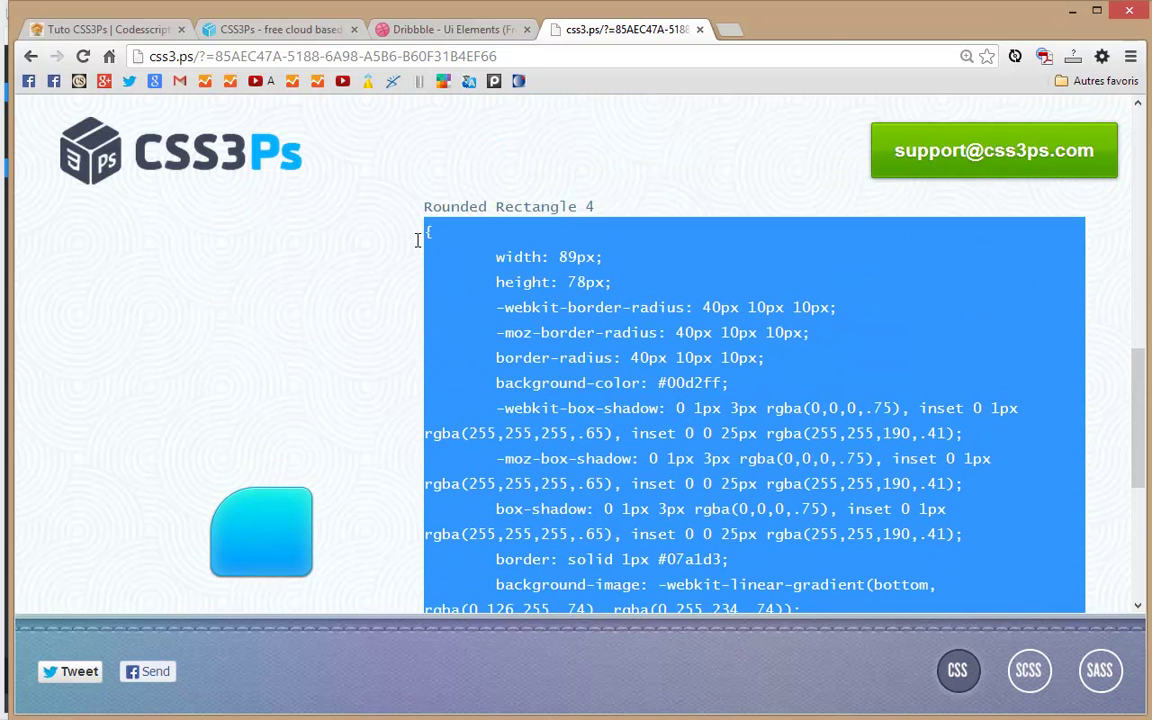
{"action": "left_click", "coordinate": [553, 337]}
Paste the cyan button's CSS into the .btn2 rule and save style.css
{"action": "key", "text": "alt+Tab"}
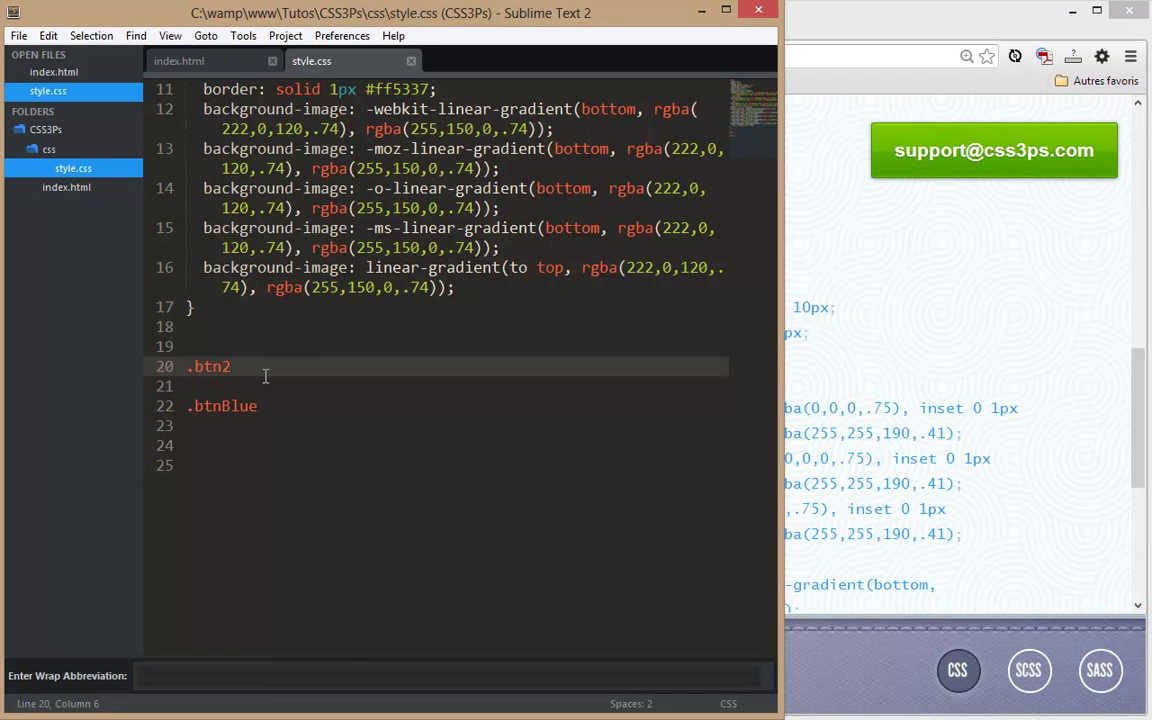
{"action": "type", "text": "{   width: 89px;   height: 78px;   -webkit-border-radius: 40px 10px 10px;   -moz-border-radius: 40px 10px 10px;   border-radius: 40px 10px 10px;   background-color: #00d2ff;   -webkit-box-shadow: 0 1px 3px rgba(0,0,0,.75), inset 0 1px rgba(255,255,255,.65), inset 0 0 25px rgba(255,255,190,.41);   -moz-box-shadow: 0 1px 3px rgba(0,0,0,.75), inset 0 1px rgba(255,255,255,.65), inset 0 0 25px rgba(255,255,190,.41);   box-shadow: 0 1px 3px rgba(0,0,0,.75), inset 0 1px rgba(255,255,255,.65), inset 0 0 25px rgba(255,255,190,.41);   border: solid 1px #07a1d3;   background-image: -webkit-linear-gradient(bottom, rgba(0,126,255,.74), rgba(0,255,234,.74));   background-image: -moz-linear-gradient(bottom, rgba(0,126,255,.74), rgba(0,255,234,.74));   background-image: -o-linear-gradient(bottom, rgba(0,126,255,.74), rgba(0,255,234,.74));   background-image: -ms-linear-gradient(bottom, rgba(0,126,255,.74), rgba(0,255,234,.74));   background-image: linear-gradient(to top, rgba(0,126,255,.74), rgba(0,255,234,.74)); }"}
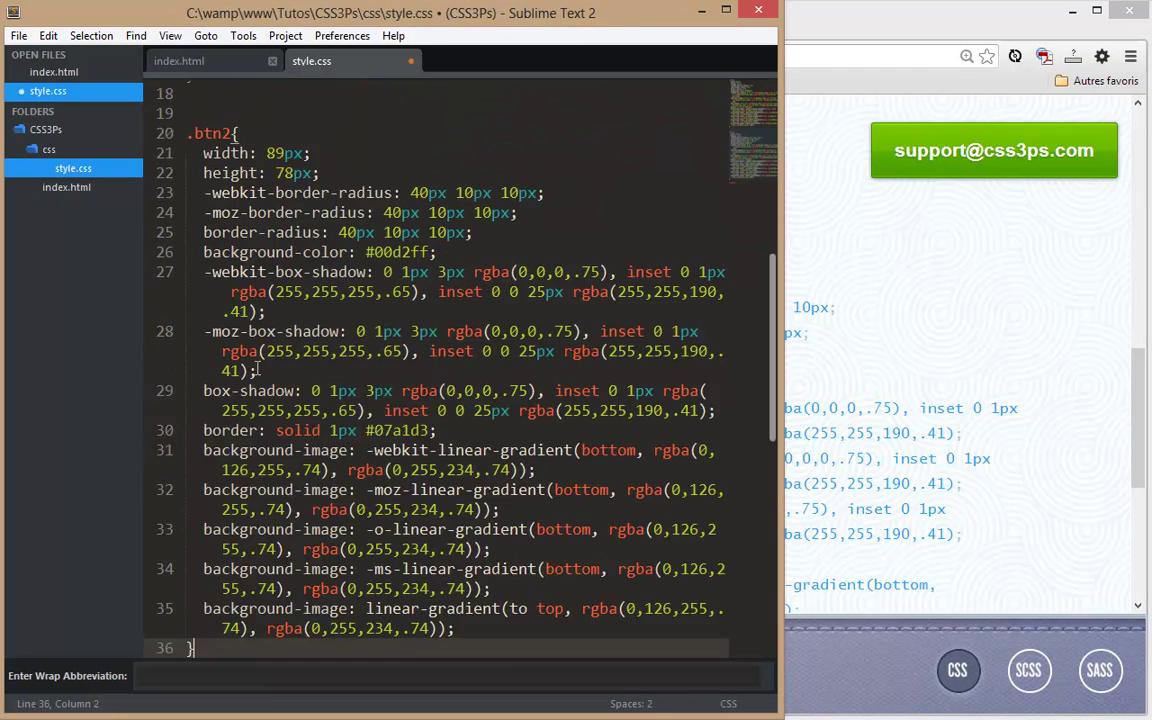
{"action": "scroll", "coordinate": [265, 366], "scroll_direction": "down", "scroll_amount": 4}
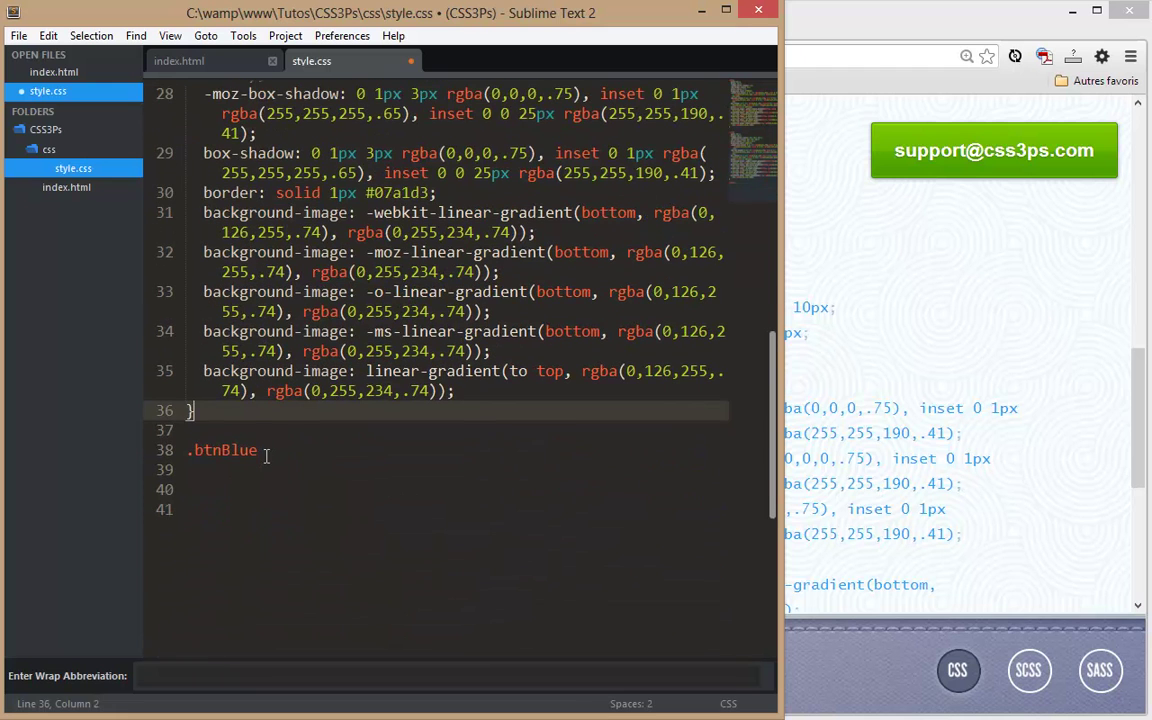
{"action": "left_click", "coordinate": [266, 455]}
{"action": "key", "text": "ctrl+s"}
{"action": "left_click", "coordinate": [833, 270]}
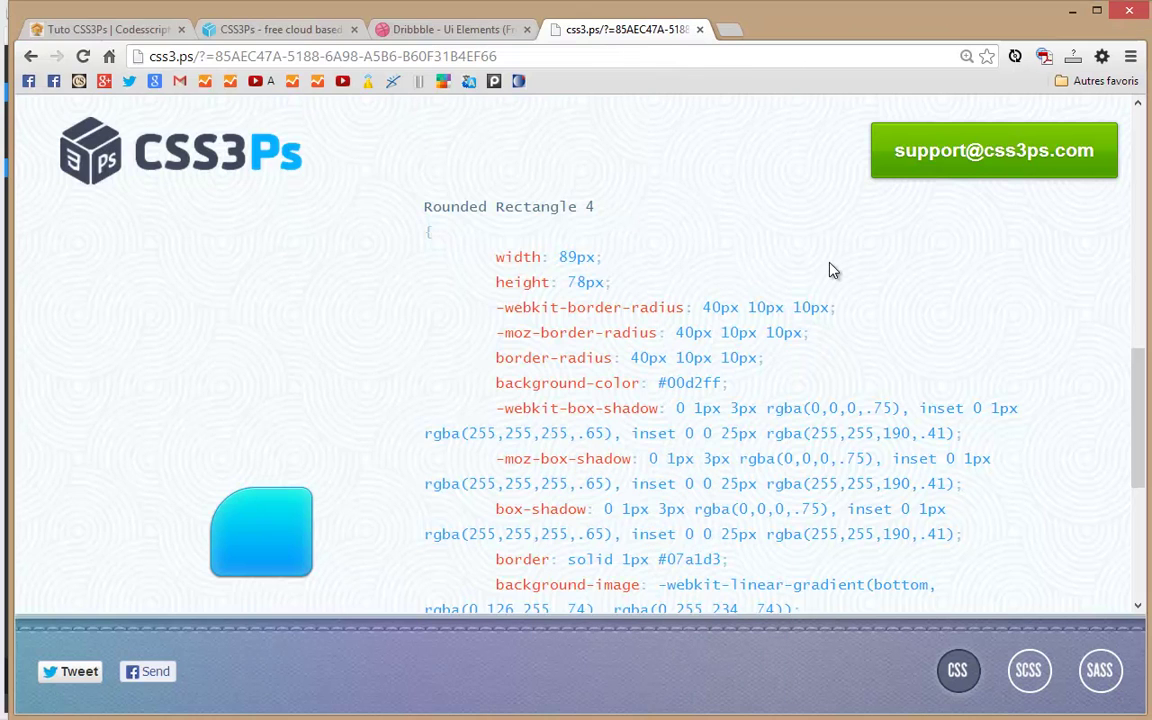
Close the css3.ps results tab and view the local Tuto CSS3Ps page
{"action": "left_click", "coordinate": [700, 30]}
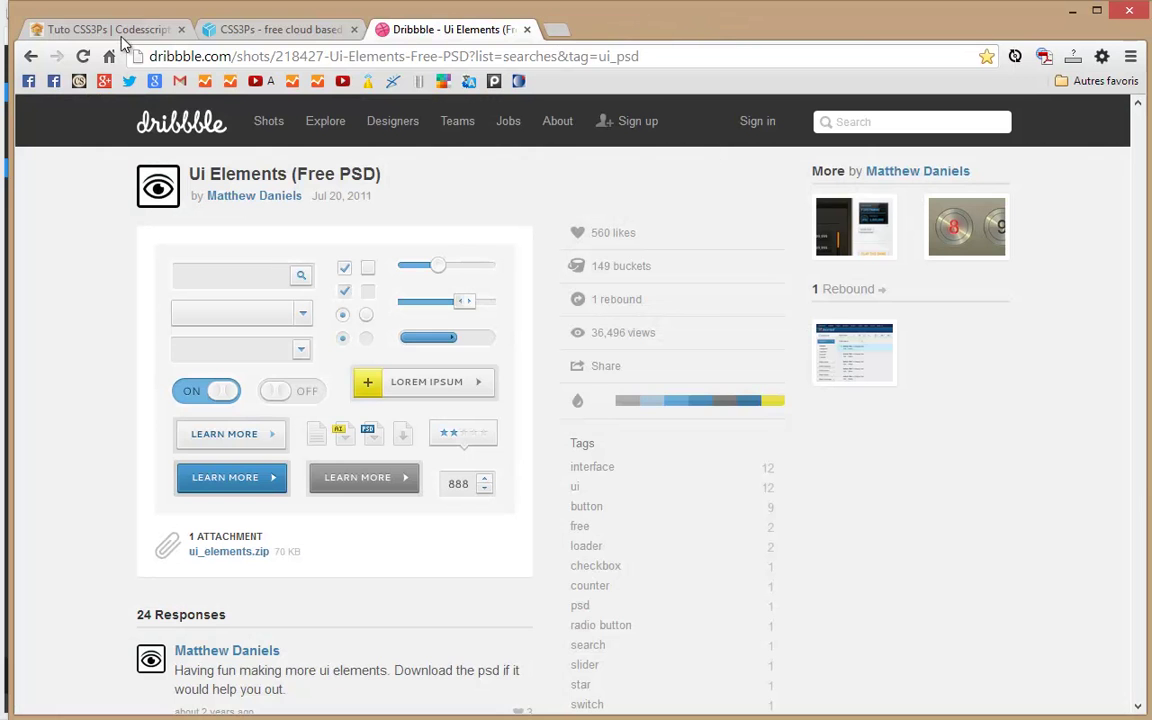
{"action": "left_click", "coordinate": [112, 31]}
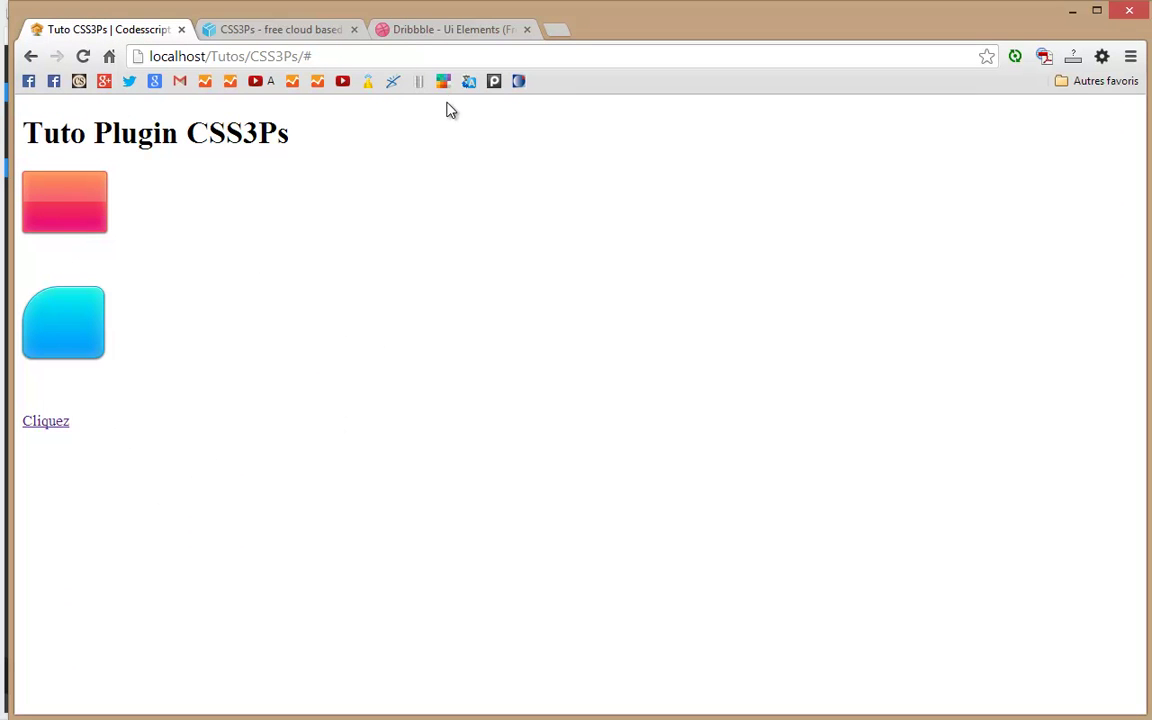
Send the Learn More Blue group layers in ui_elements.psd to CSS3Ps
{"action": "key", "text": "alt+Tab"}
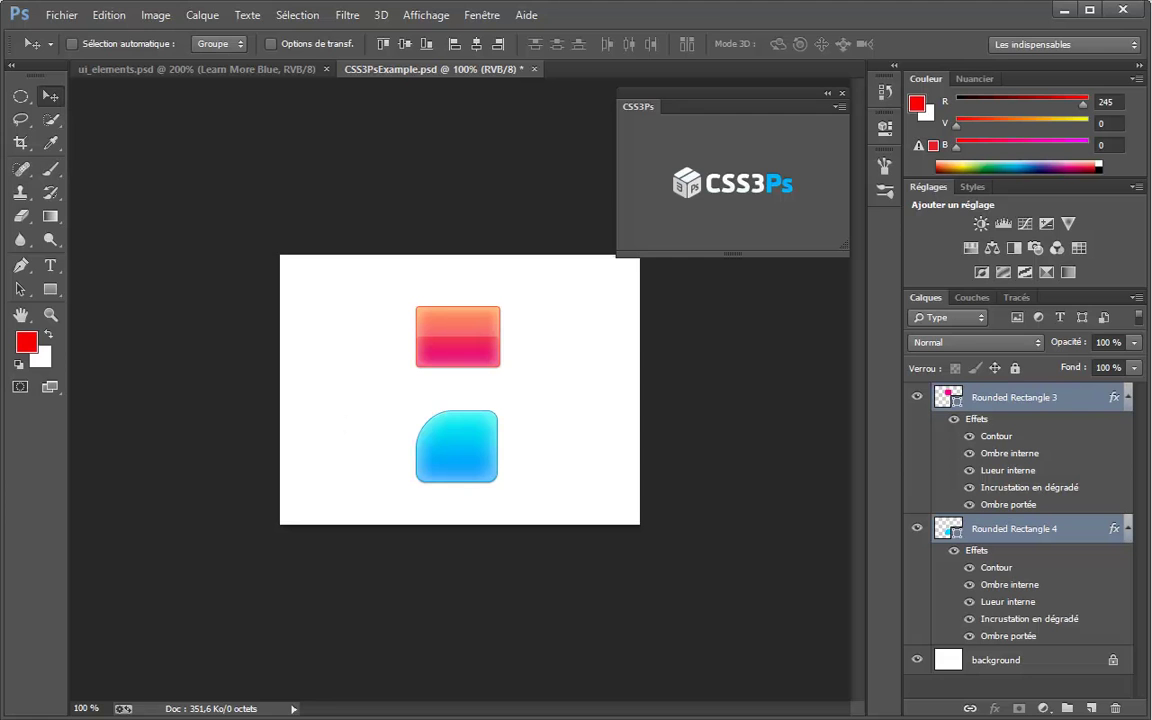
{"action": "left_click", "coordinate": [176, 69]}
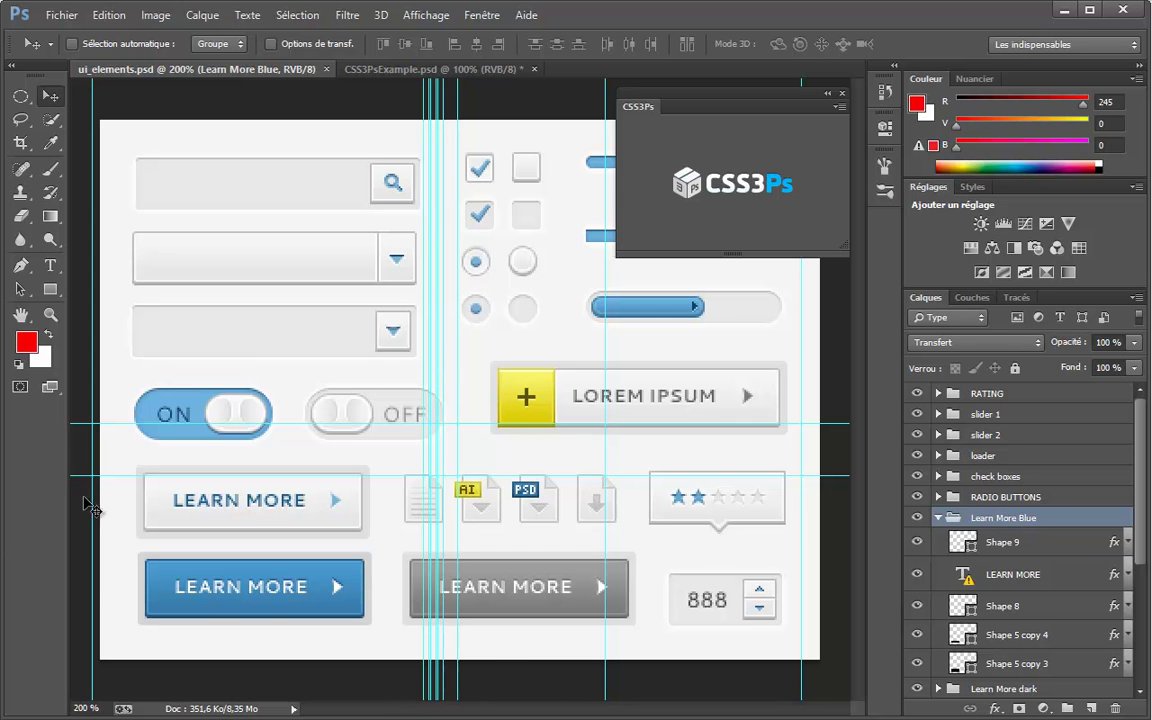
{"action": "left_click", "coordinate": [718, 185]}
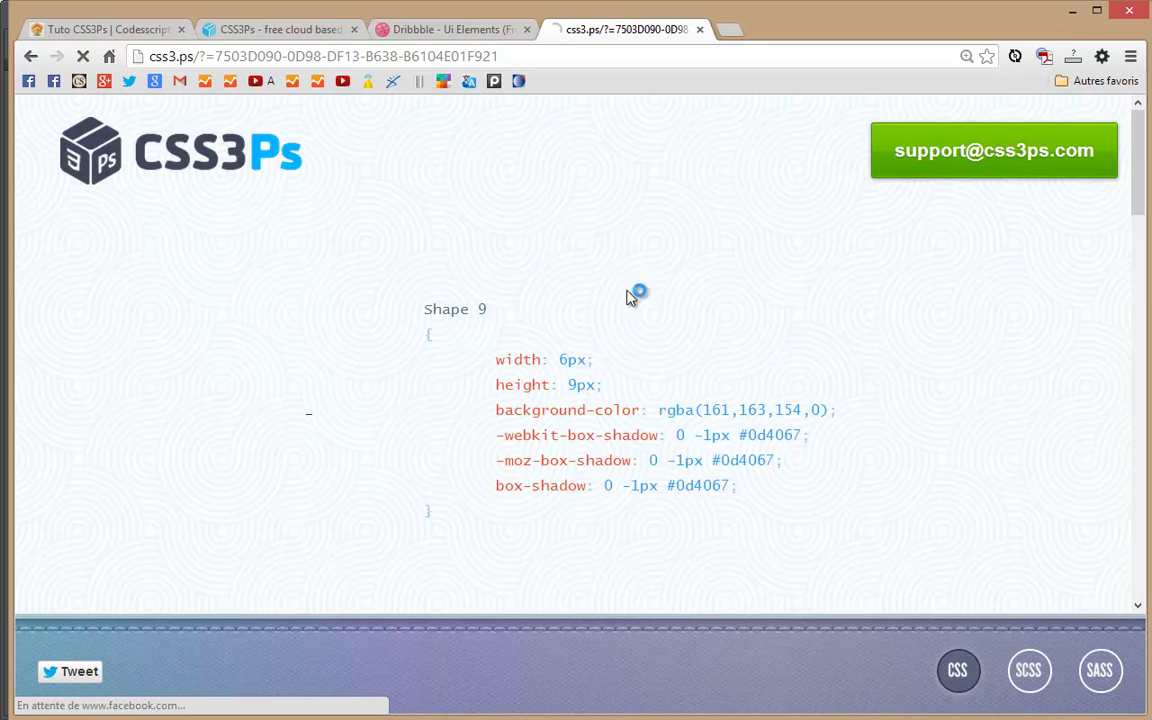
Copy the generated blue button CSS from the css3.ps results page
{"action": "scroll", "coordinate": [630, 296], "scroll_direction": "down", "scroll_amount": 3}
{"action": "scroll", "coordinate": [591, 355], "scroll_direction": "down", "scroll_amount": 2}
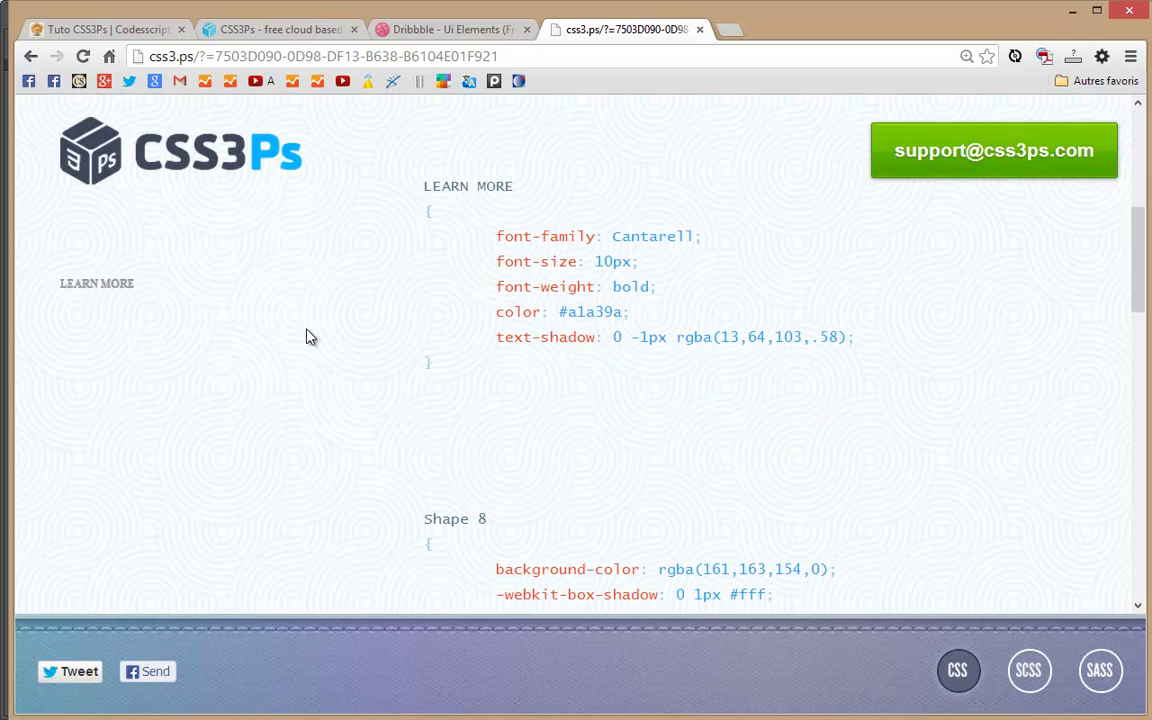
{"action": "scroll", "coordinate": [309, 334], "scroll_direction": "down", "scroll_amount": 4}
{"action": "scroll", "coordinate": [309, 334], "scroll_direction": "down", "scroll_amount": 2}
{"action": "scroll", "coordinate": [309, 334], "scroll_direction": "down", "scroll_amount": 1}
{"action": "scroll", "coordinate": [309, 330], "scroll_direction": "down", "scroll_amount": 2}
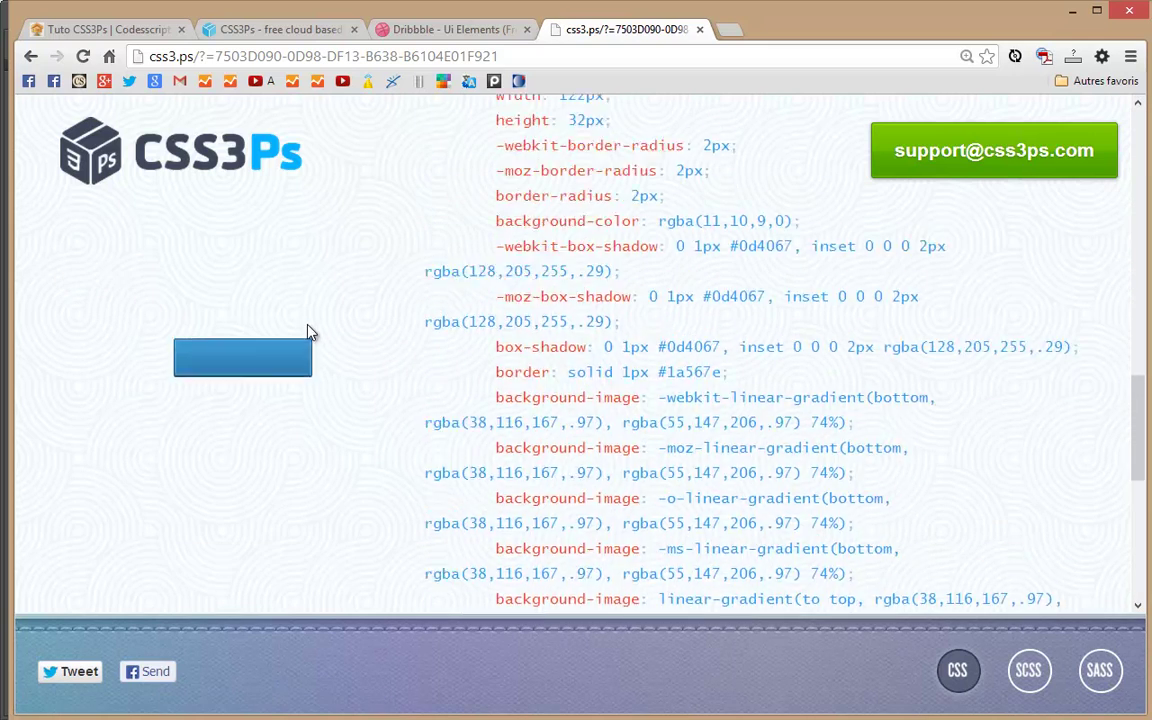
{"action": "scroll", "coordinate": [309, 330], "scroll_direction": "down", "scroll_amount": 1}
{"action": "scroll", "coordinate": [309, 330], "scroll_direction": "down", "scroll_amount": 1}
{"action": "scroll", "coordinate": [249, 341], "scroll_direction": "up", "scroll_amount": 3}
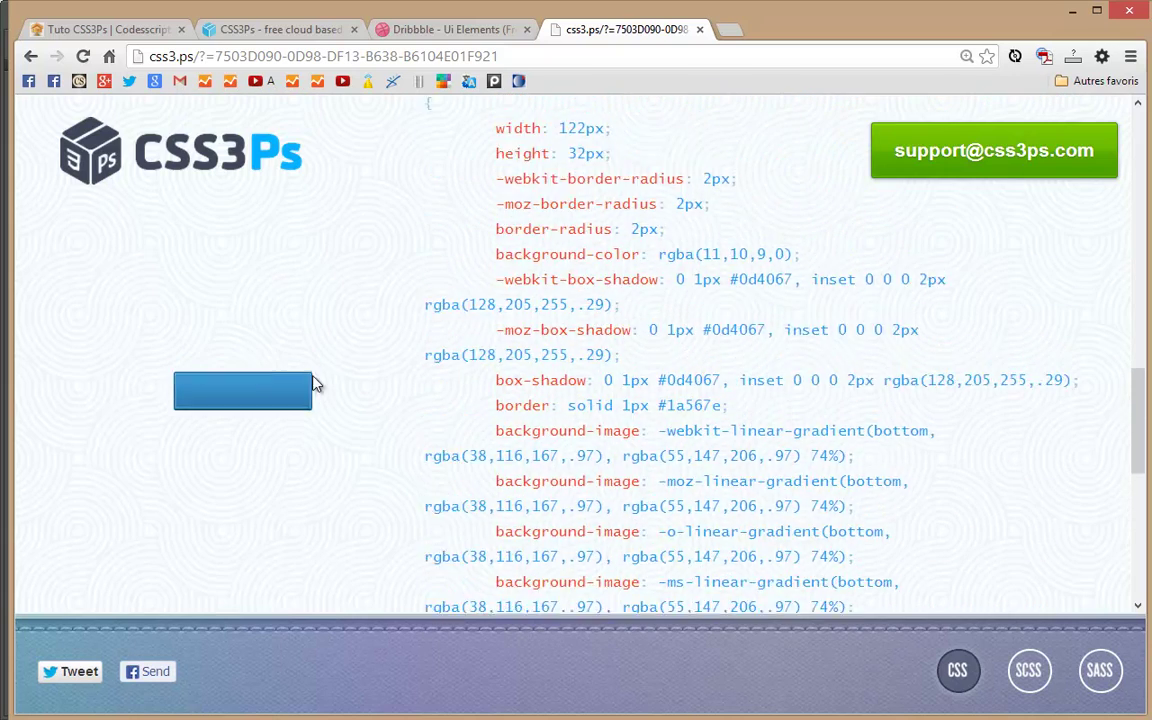
{"action": "scroll", "coordinate": [316, 385], "scroll_direction": "down", "scroll_amount": 3}
{"action": "scroll", "coordinate": [318, 384], "scroll_direction": "up", "scroll_amount": 1}
{"action": "mouse_move", "coordinate": [442, 391]}
{"action": "left_mouse_down"}
{"action": "mouse_move", "coordinate": [398, 85]}
{"action": "mouse_move", "coordinate": [406, 62]}
{"action": "mouse_move", "coordinate": [388, 188]}
{"action": "mouse_move", "coordinate": [391, 136]}
{"action": "mouse_move", "coordinate": [386, 555]}
{"action": "mouse_move", "coordinate": [393, 113]}
{"action": "left_mouse_up"}
{"action": "key", "text": "ctrl+c"}
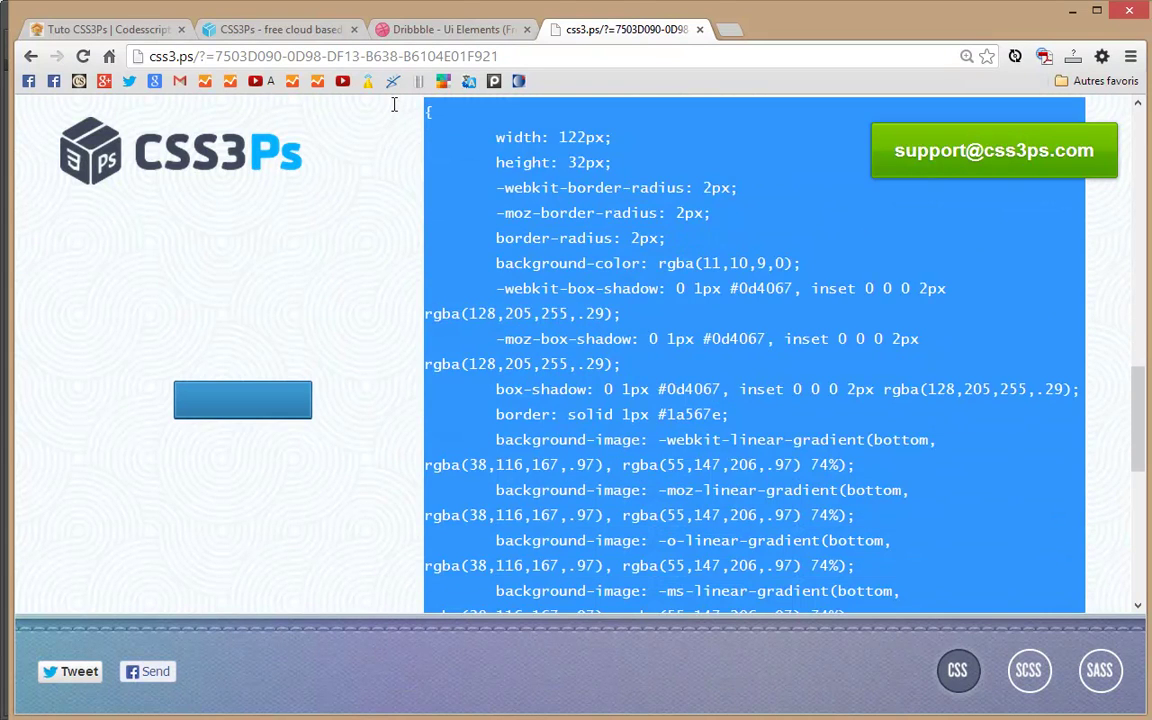
{"action": "scroll", "coordinate": [441, 288], "scroll_direction": "up", "scroll_amount": 2}
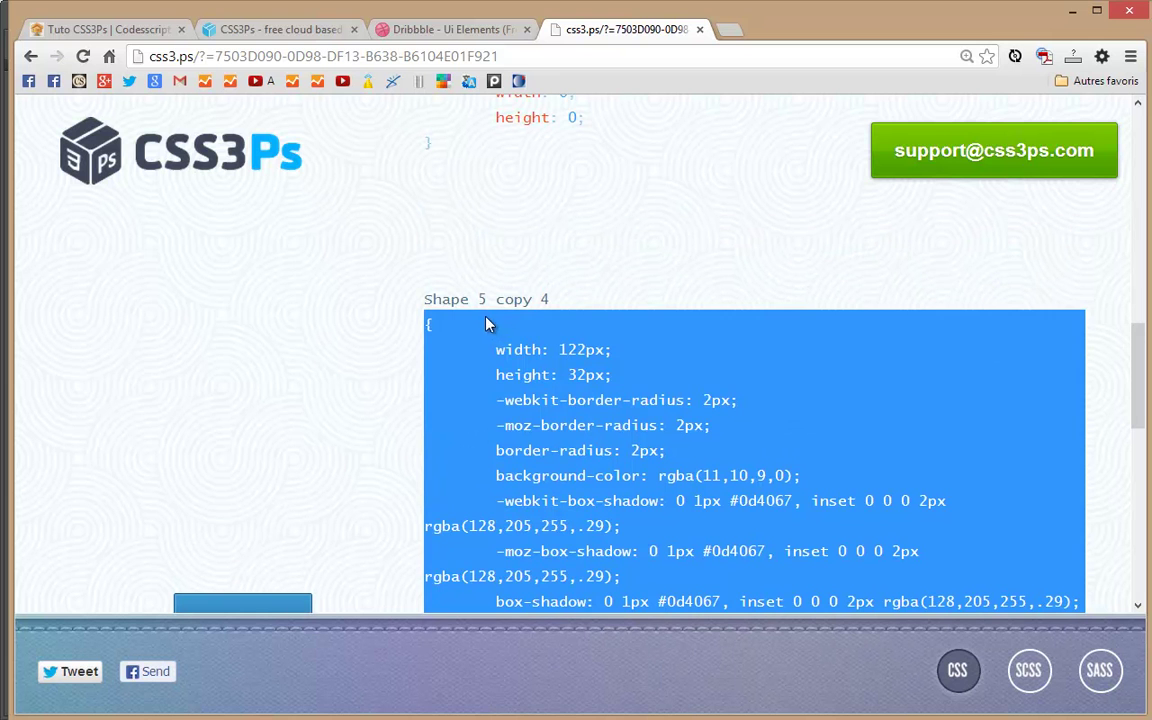
{"action": "left_click", "coordinate": [499, 424]}
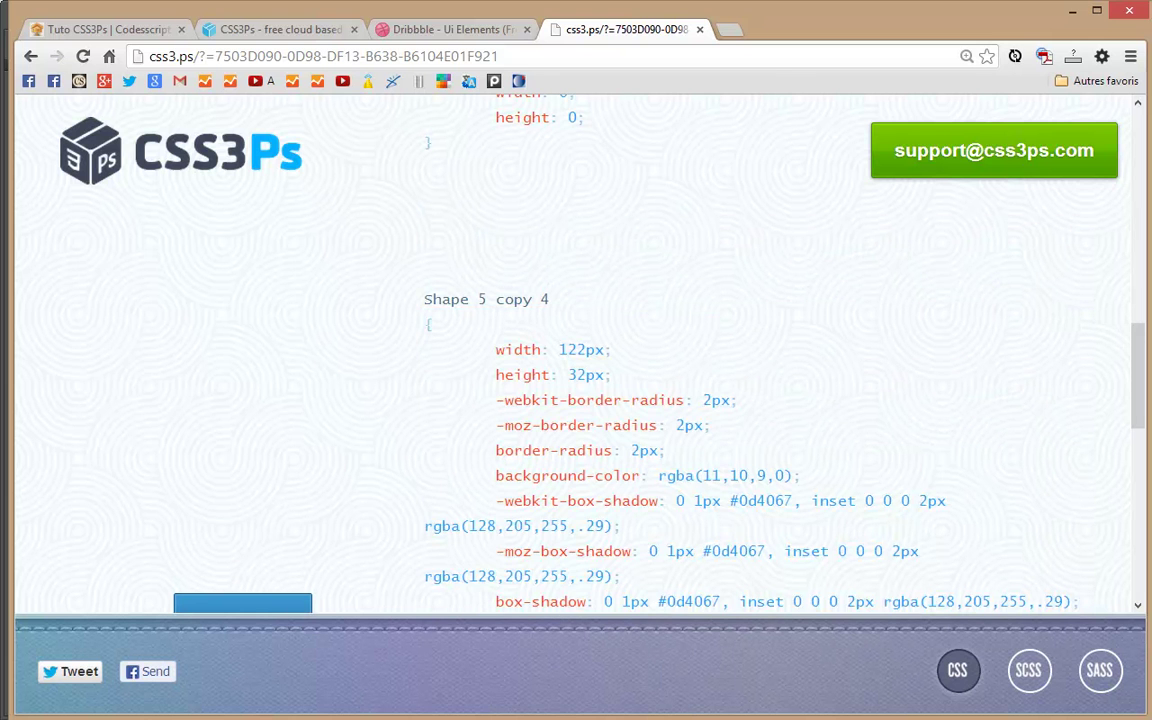
Paste the CSS into style.css's .btnBlue rule: 122px by 32px, 2px radius, #1a567e border
{"action": "key", "text": "alt+Tab"}
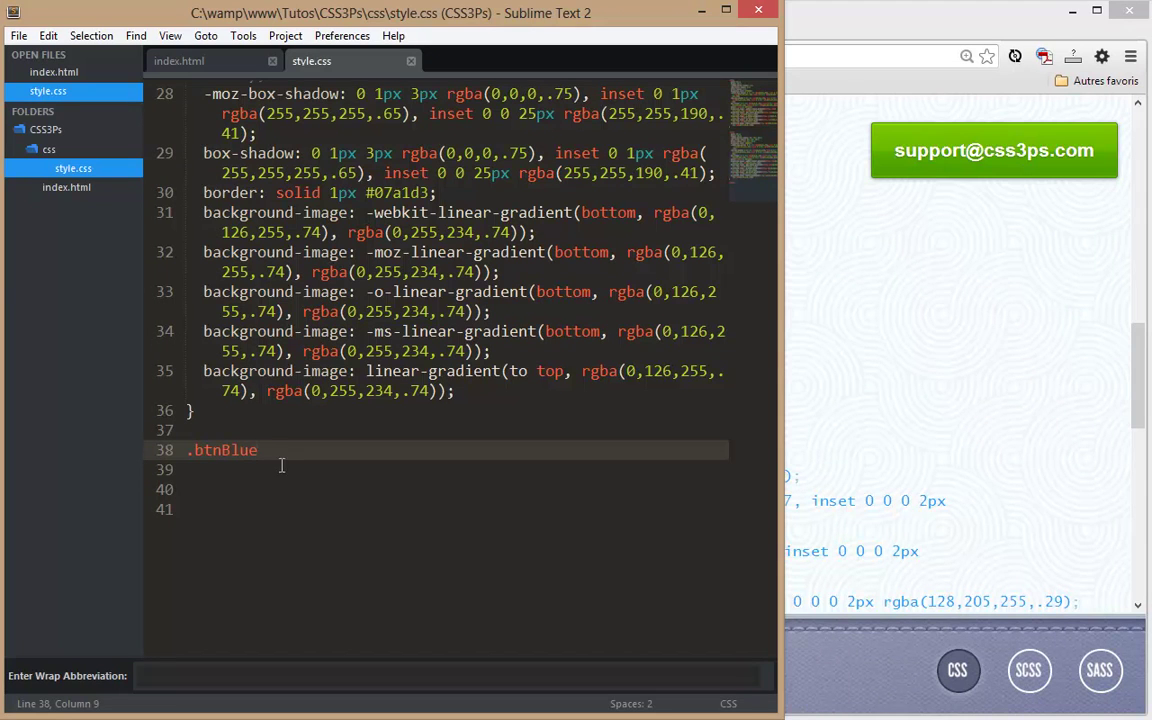
{"action": "key", "text": "ctrl+v"}
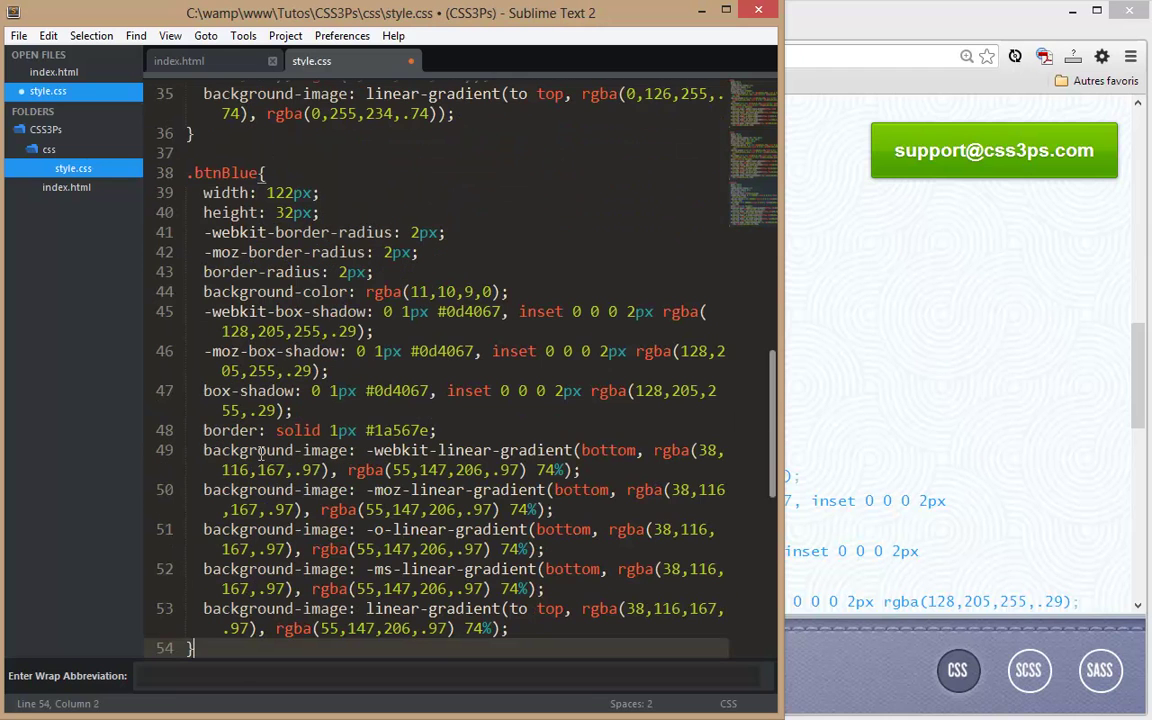
{"action": "scroll", "coordinate": [757, 478], "scroll_direction": "down", "scroll_amount": 2}
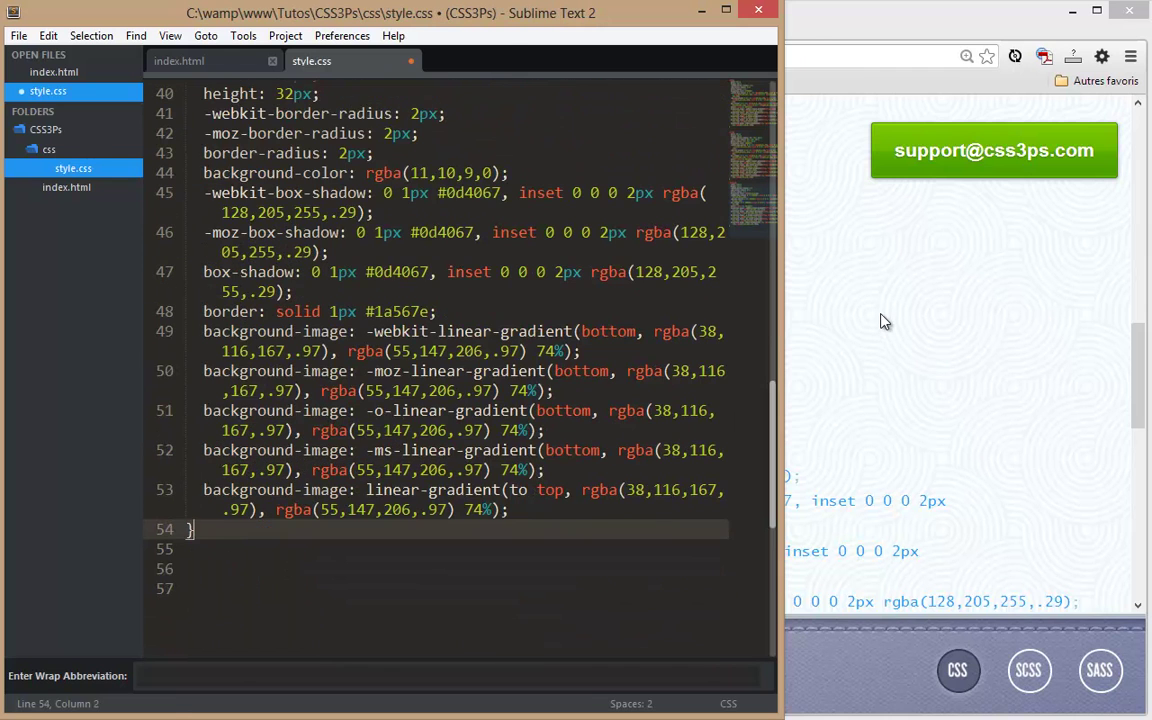
{"action": "left_click", "coordinate": [883, 321]}
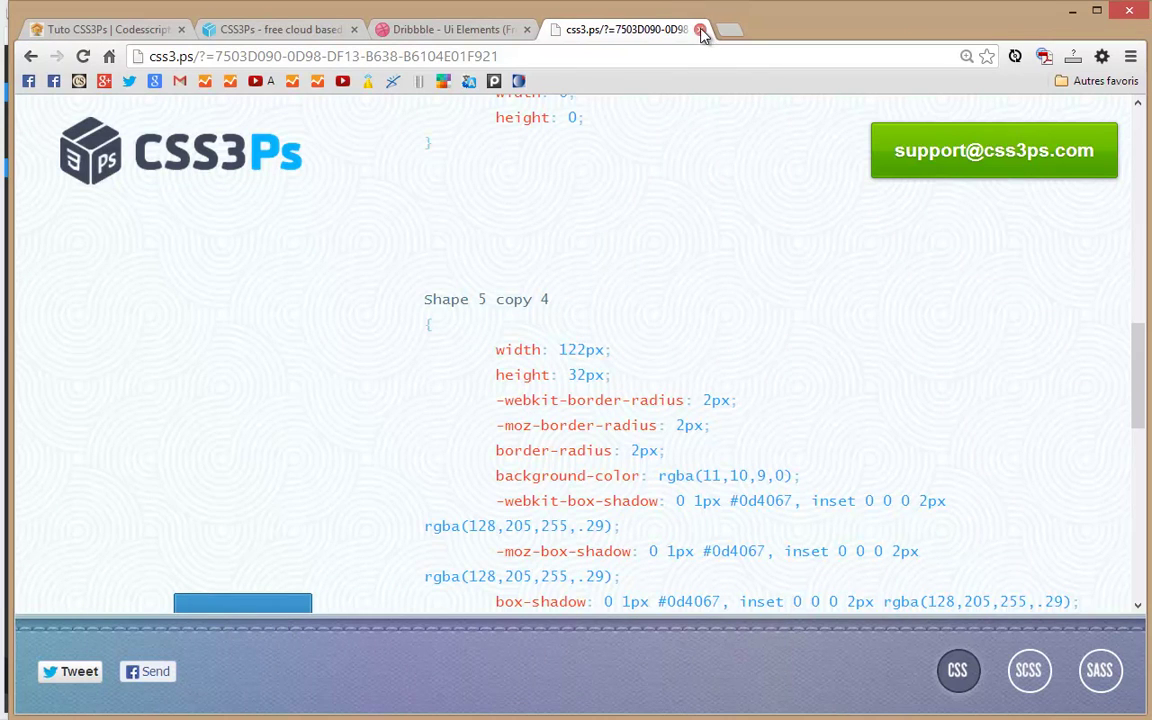
Close the css3.ps tab and tile the local Tuto Plugin CSS3Ps page beside the editor
{"action": "left_click", "coordinate": [701, 30]}
{"action": "left_click", "coordinate": [113, 30]}
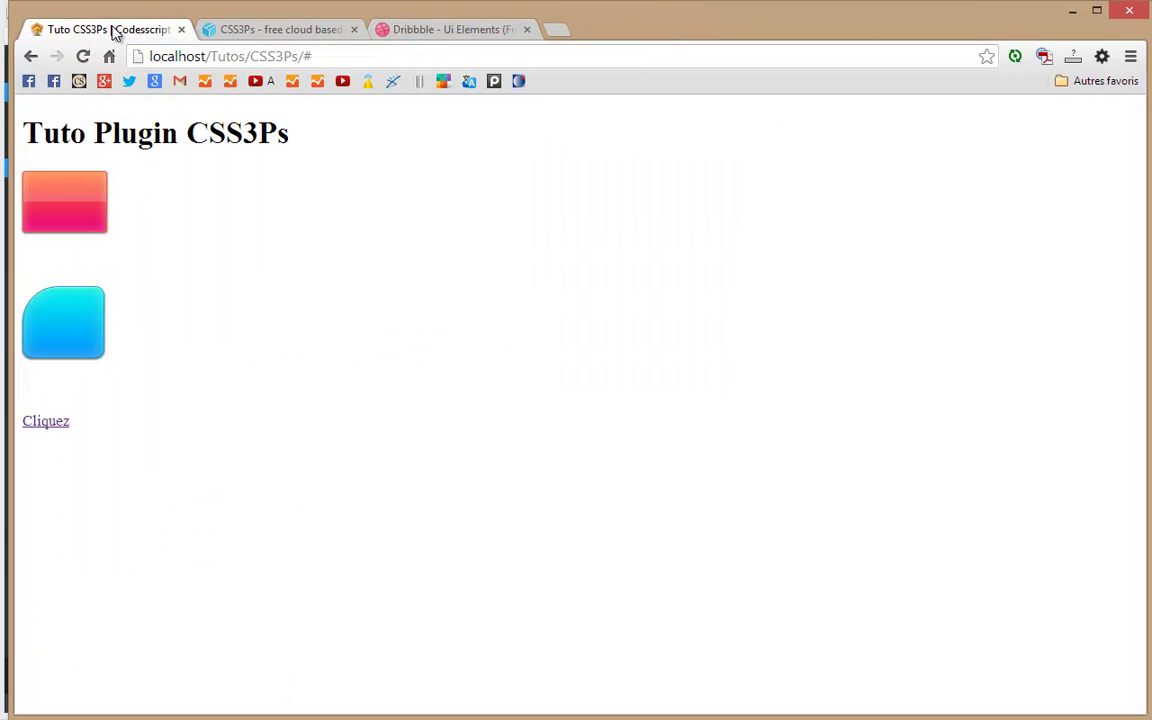
{"action": "left_click_drag", "start_coordinate": [5, 321], "coordinate": [813, 297]}
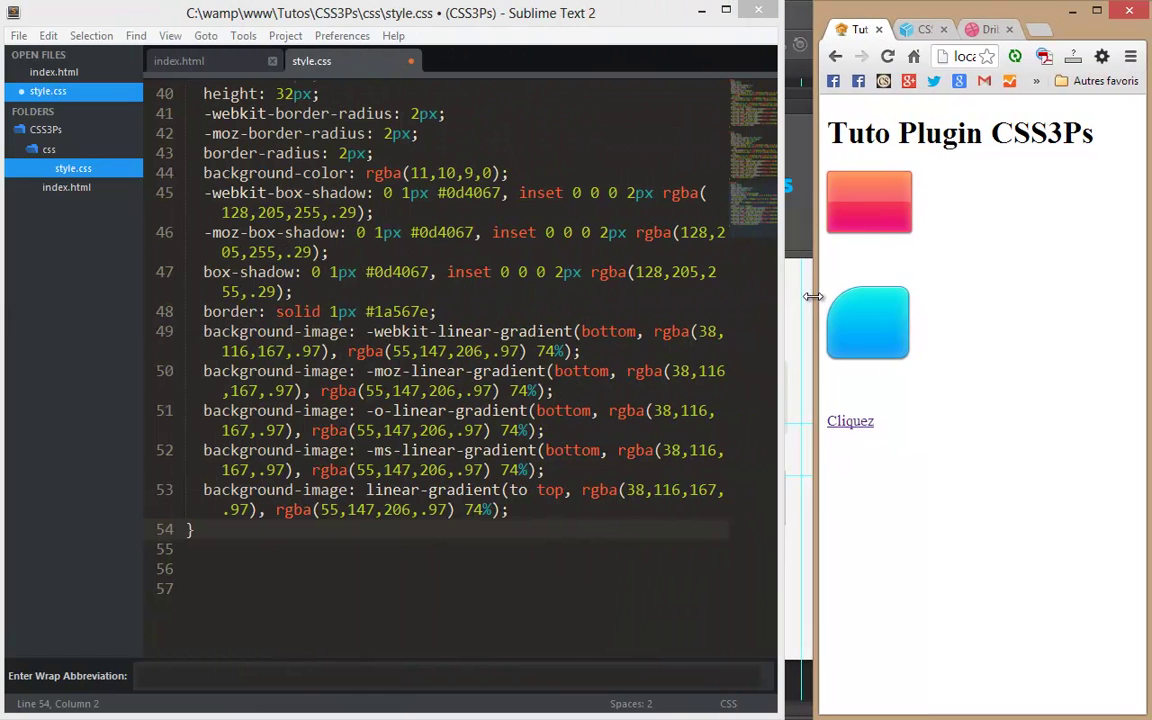
{"action": "left_click_drag", "start_coordinate": [813, 297], "coordinate": [796, 300]}
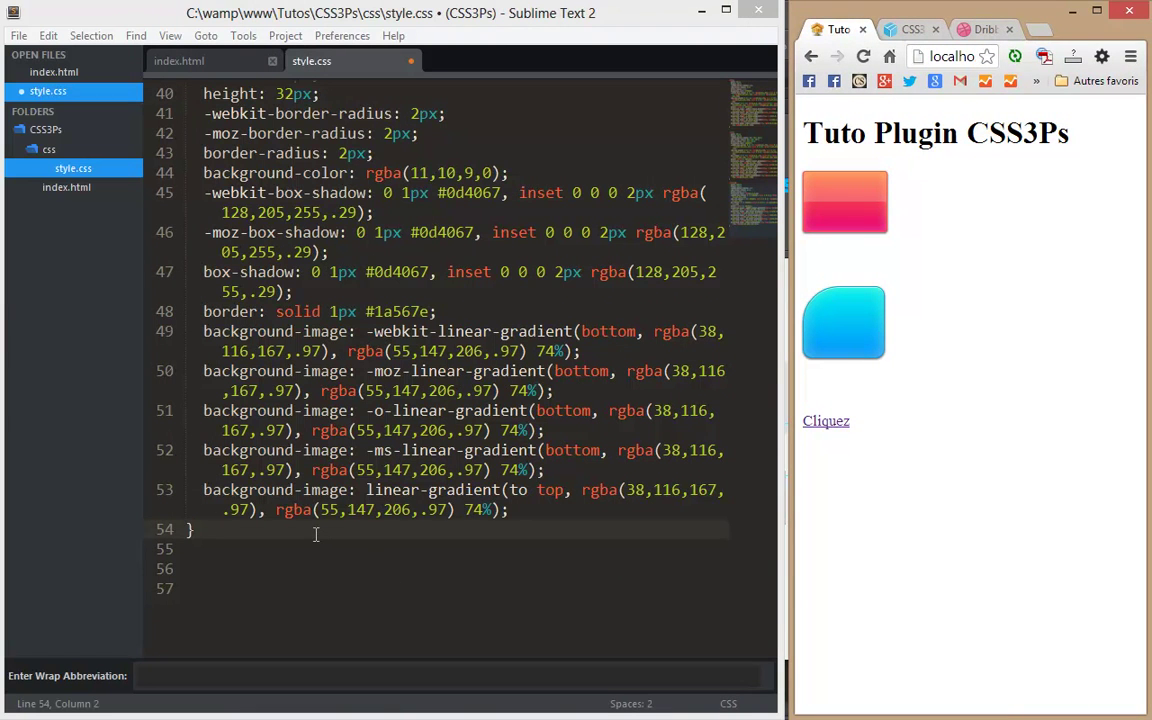
Paste .btnBlue span and .btnBlue a rules below .btnBlue and save for a white-text blue Cliquez button
{"action": "key", "text": "ctrl+s"}
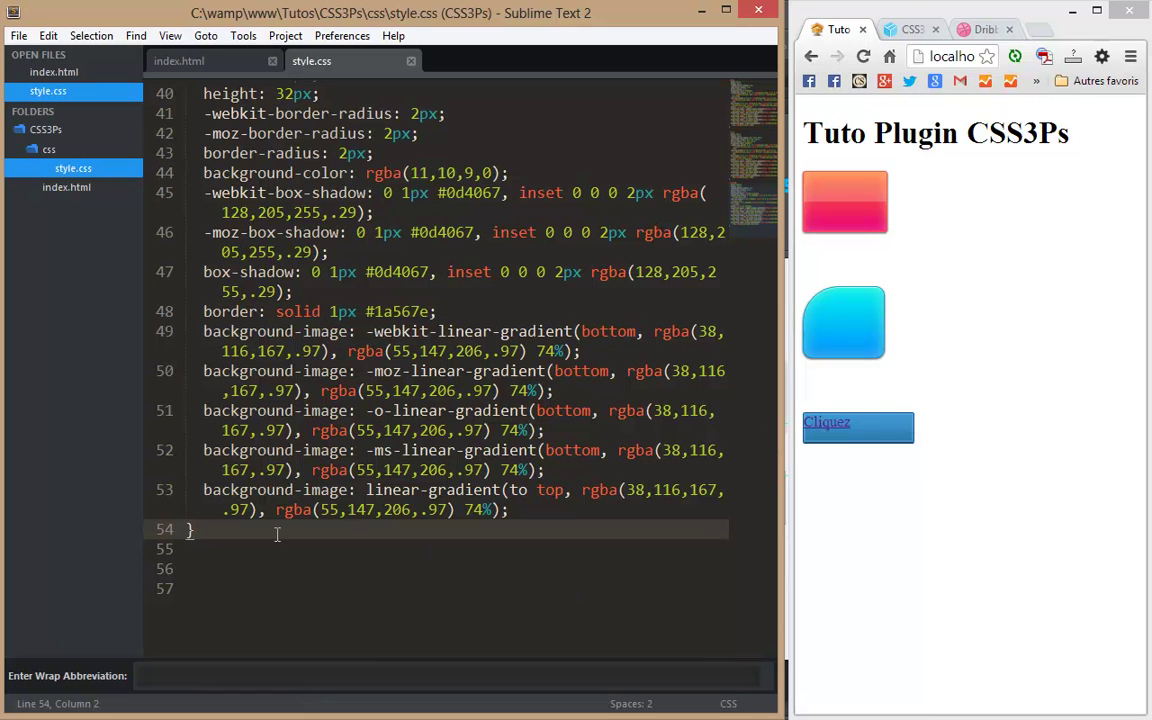
{"action": "key", "text": "Return"}
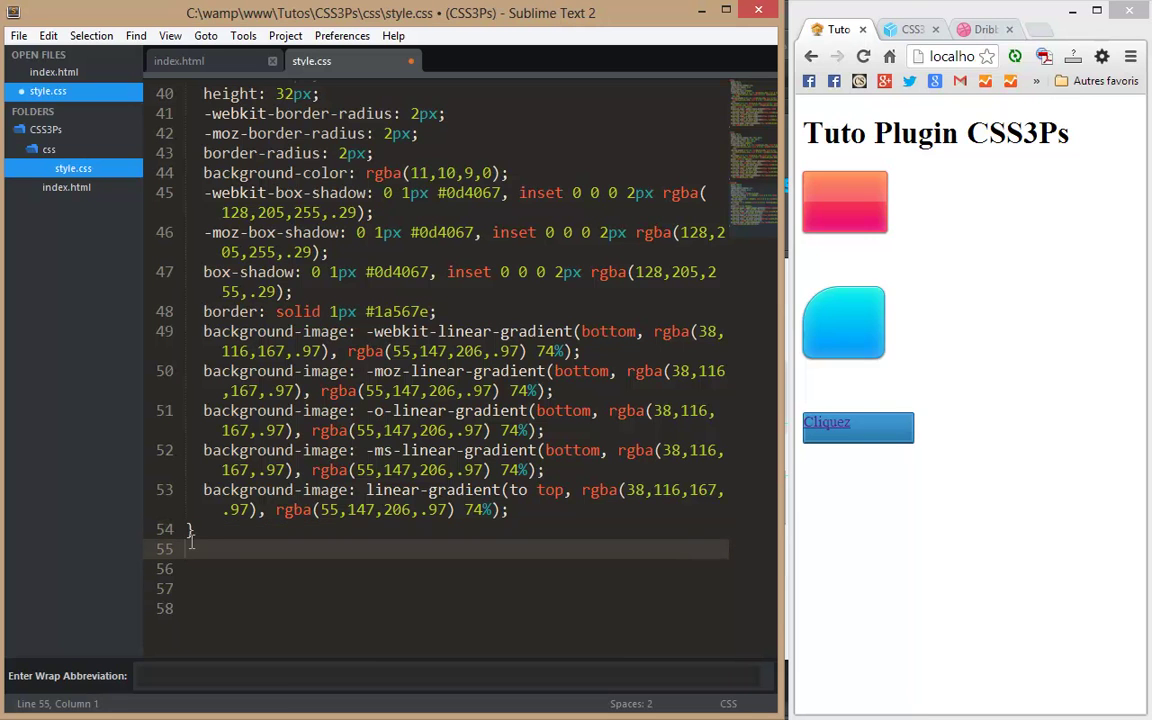
{"action": "key", "text": "Return"}
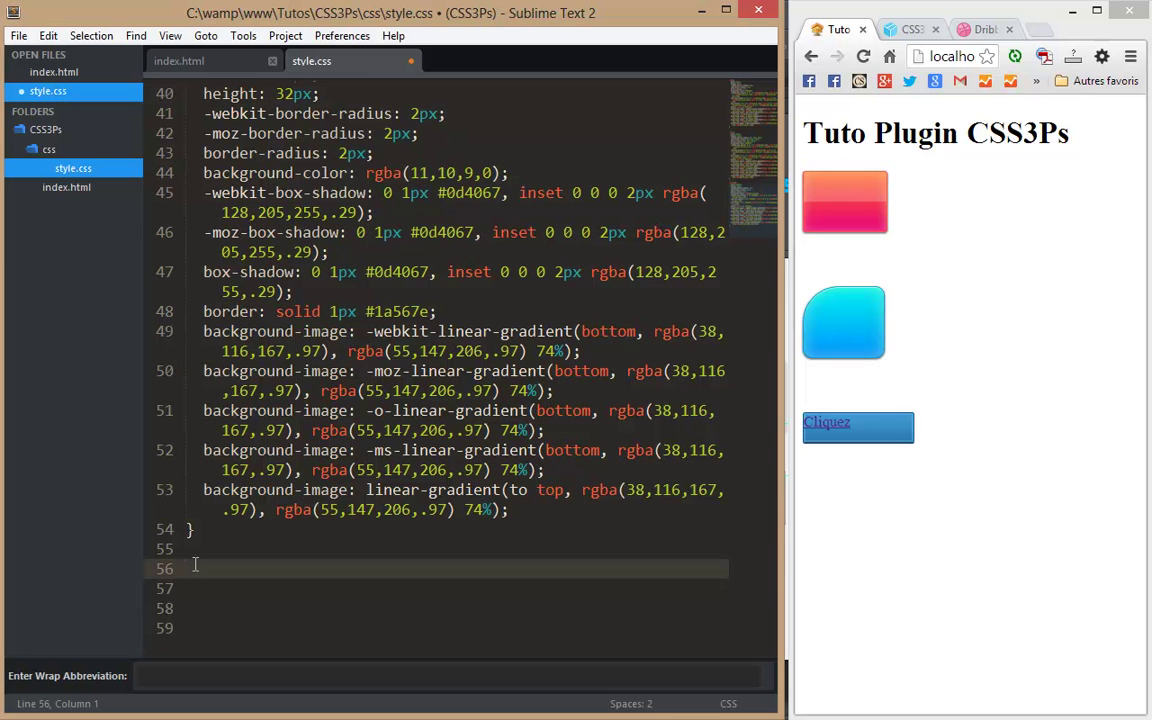
{"action": "type", "text": ".btnBlue span{   color: #fff;   font-size: 1.3em;   padding-left: 27px;   line-height: 31px; }  .btnBlue a{   color: #fff;   text-decoration: none; }"}
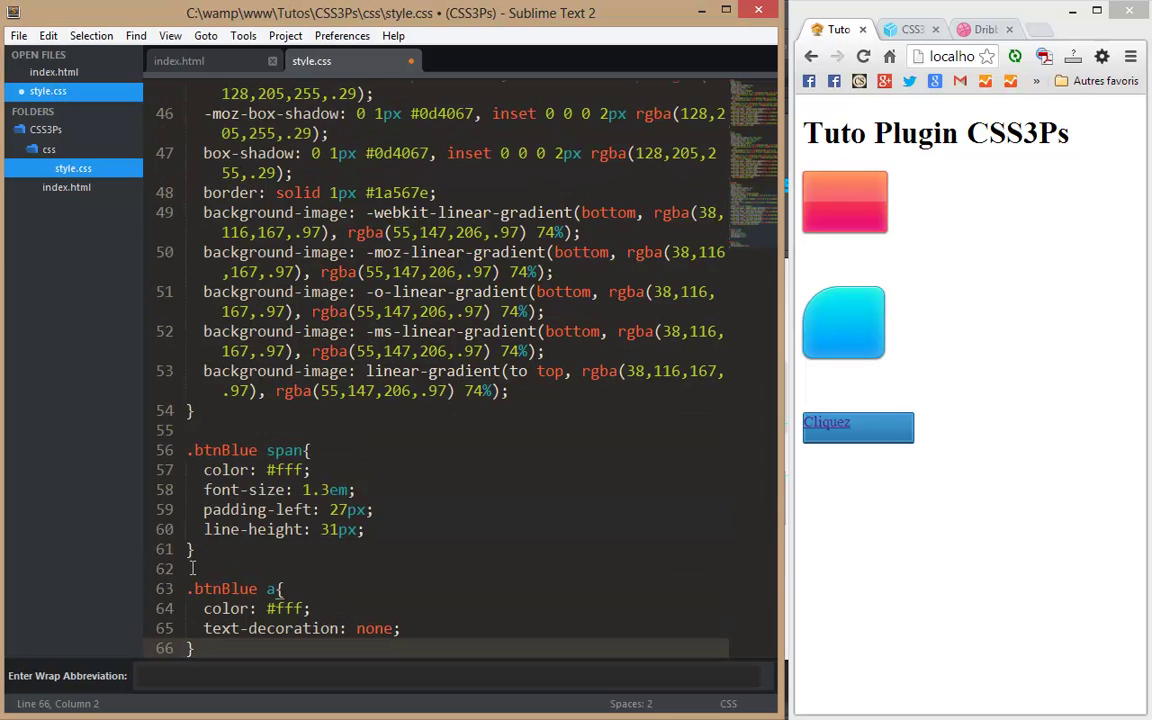
{"action": "key", "text": "ctrl+s"}
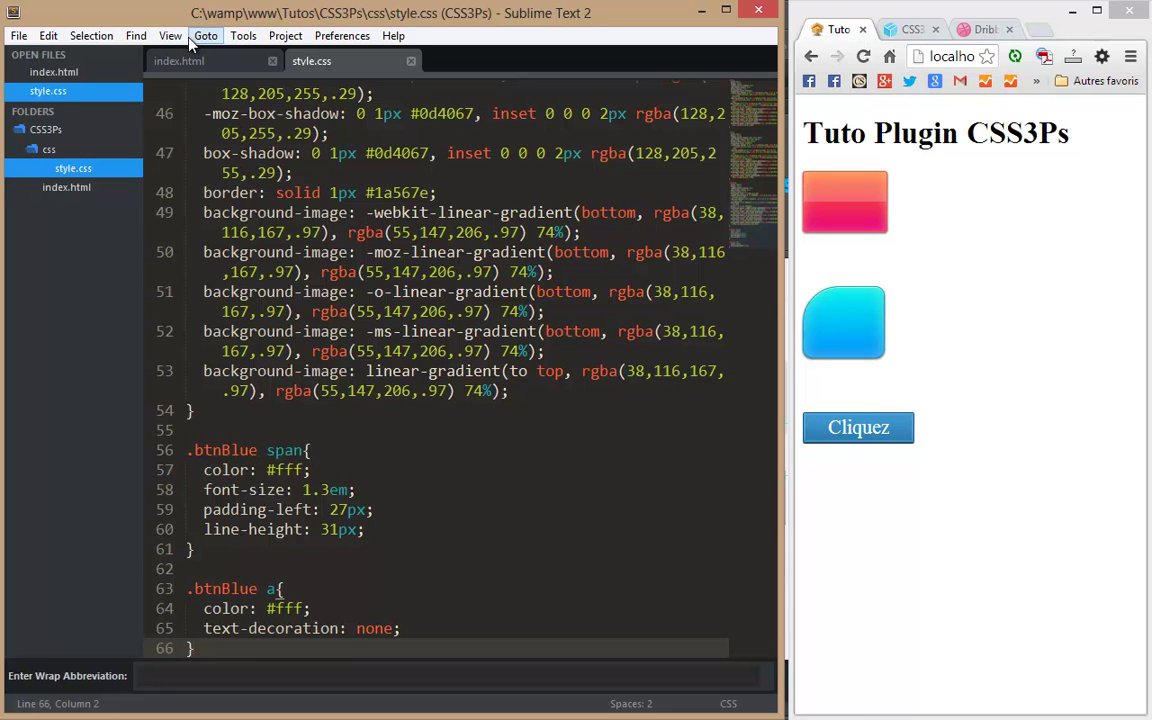
Scroll through index.html to the btnBlue div at line 28, then resize the browser beside it
{"action": "left_click", "coordinate": [176, 67]}
{"action": "scroll", "coordinate": [306, 250], "scroll_direction": "down", "scroll_amount": 4}
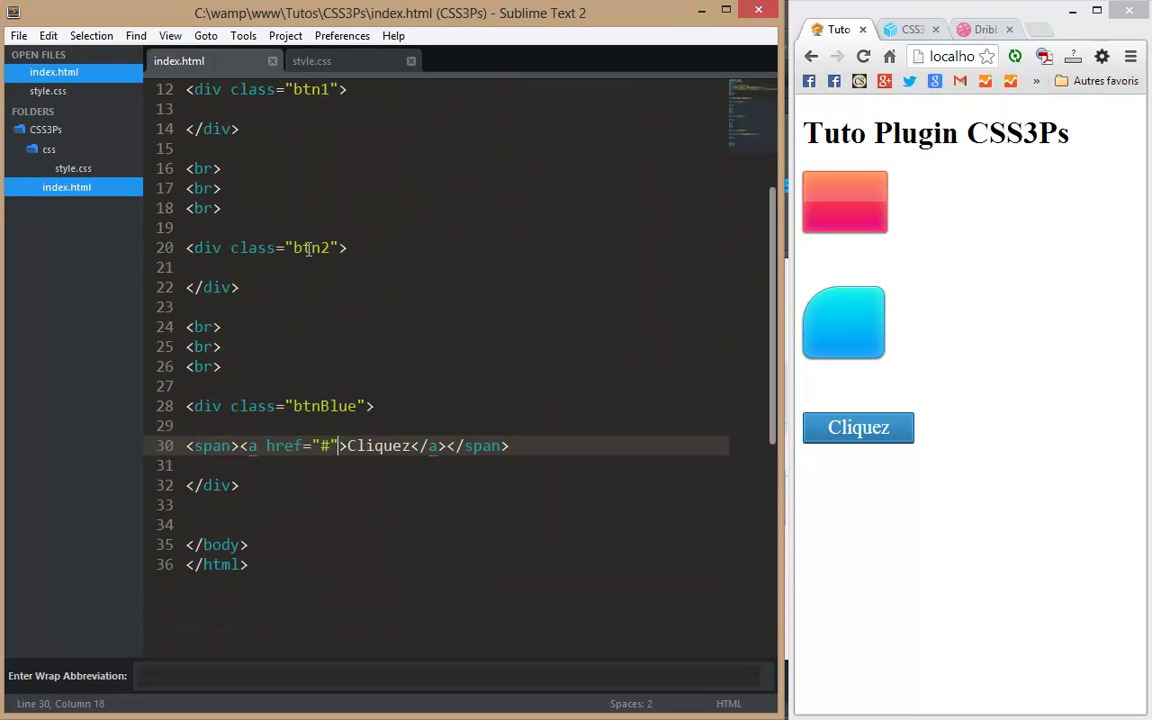
{"action": "scroll", "coordinate": [310, 256], "scroll_direction": "down", "scroll_amount": 3}
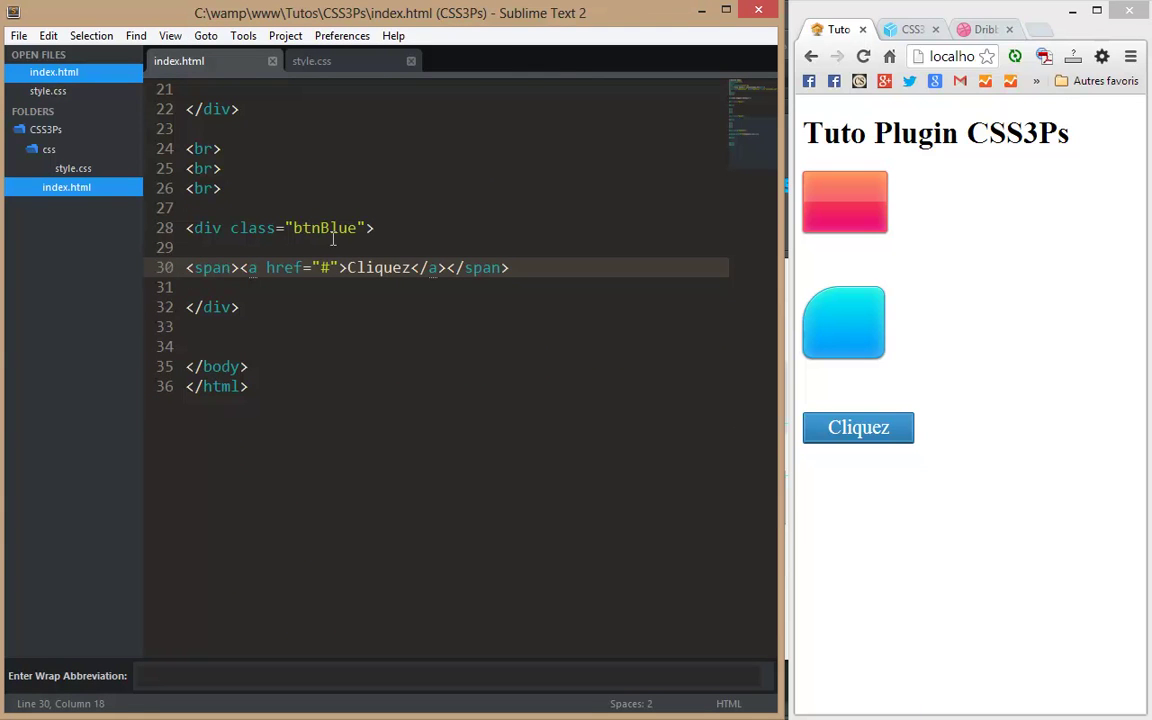
{"action": "scroll", "coordinate": [589, 481], "scroll_direction": "up", "scroll_amount": 5}
{"action": "scroll", "coordinate": [594, 483], "scroll_direction": "up", "scroll_amount": 2}
{"action": "left_click", "coordinate": [933, 537]}
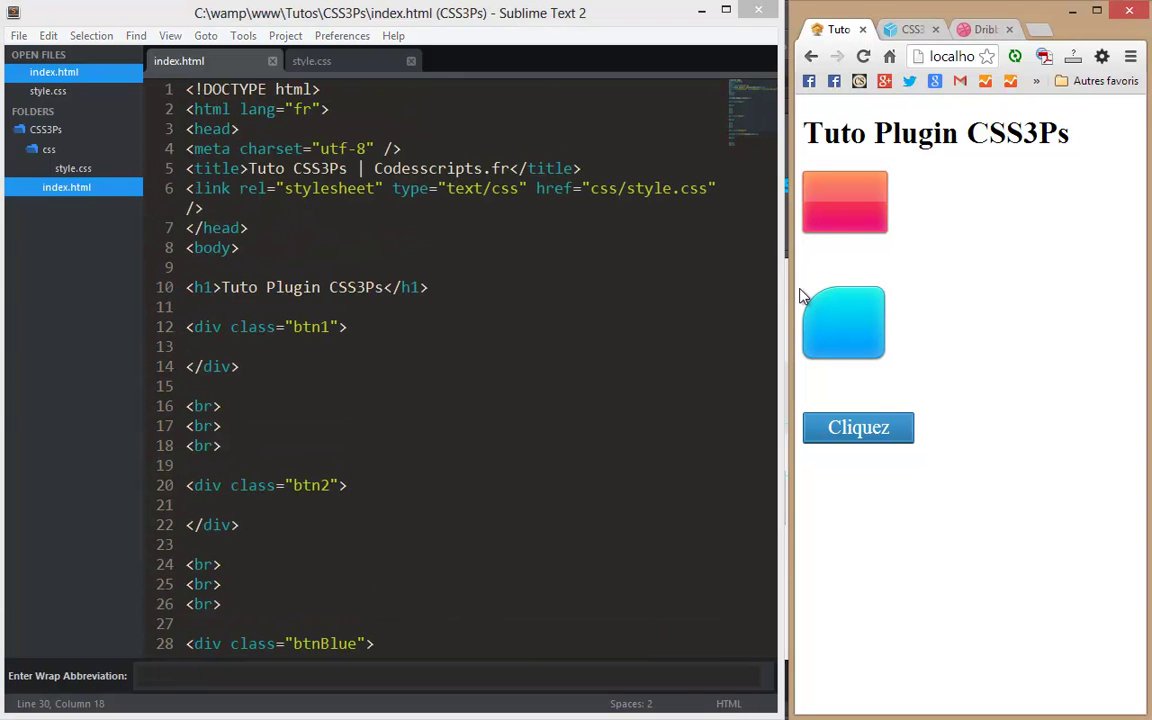
{"action": "mouse_move", "coordinate": [795, 289]}
{"action": "left_mouse_down"}
{"action": "mouse_move", "coordinate": [24, 465]}
{"action": "mouse_move", "coordinate": [789, 432]}
{"action": "left_mouse_up"}
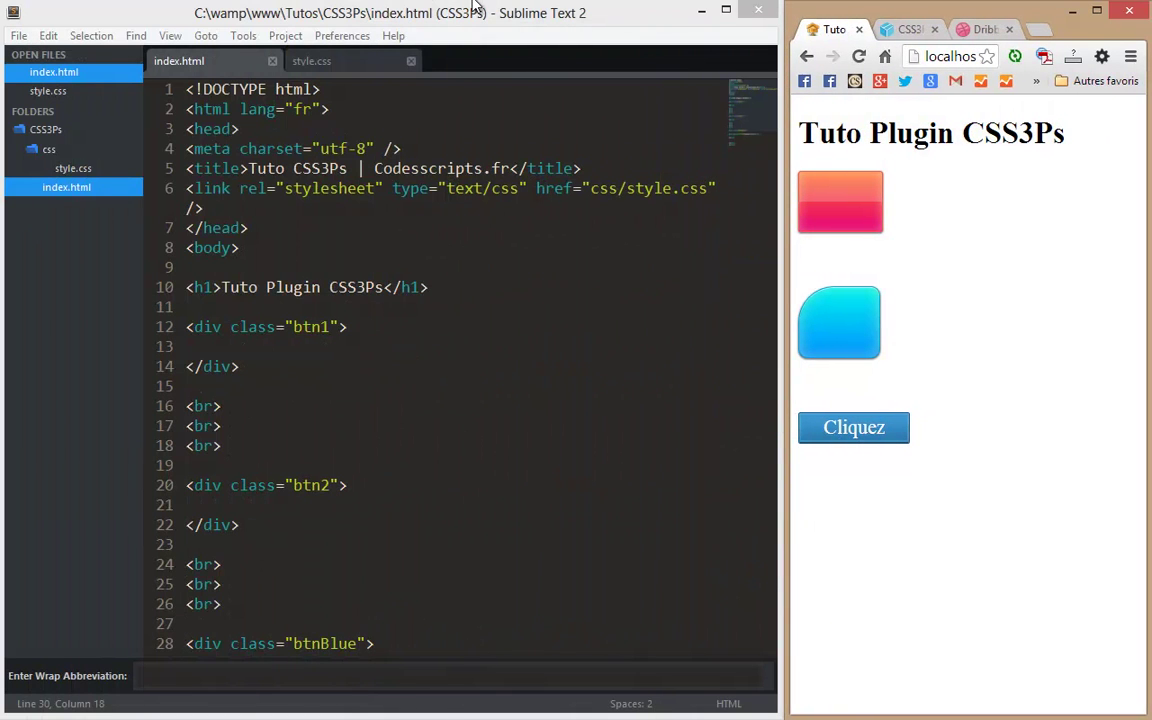
Copy the Learn More Blue group's styles as CSS via Photoshop's Copier CSS option
{"action": "key", "text": "alt+Tab"}
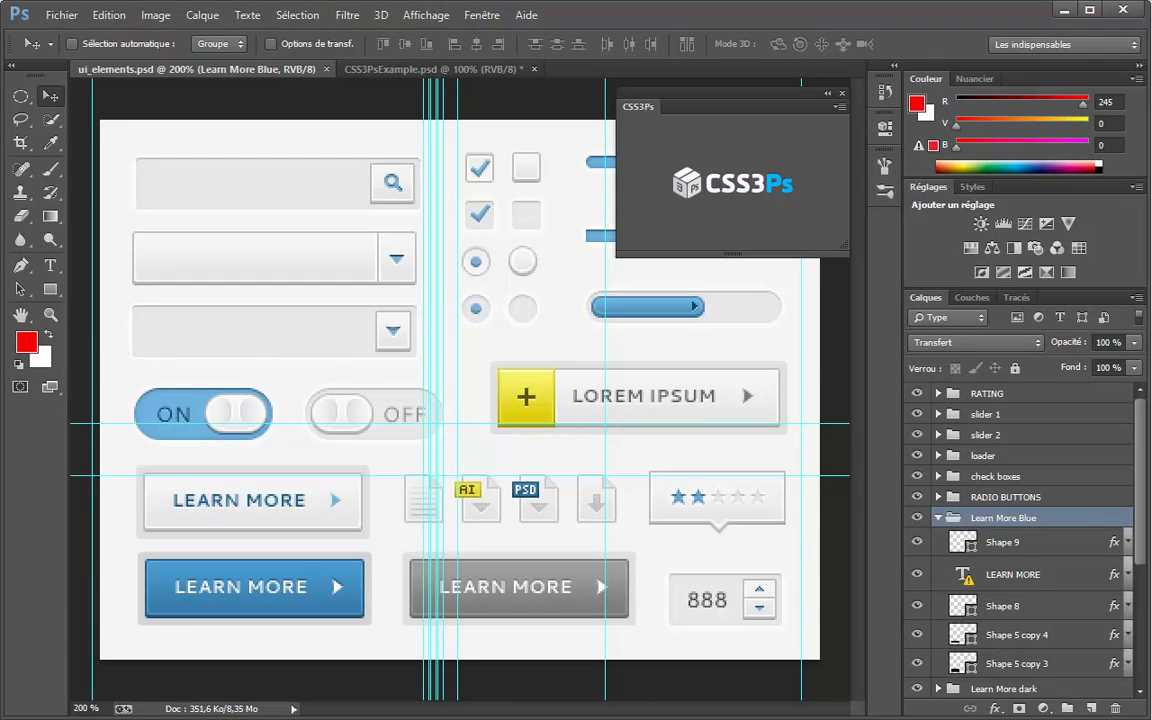
{"action": "right_click", "coordinate": [995, 522]}
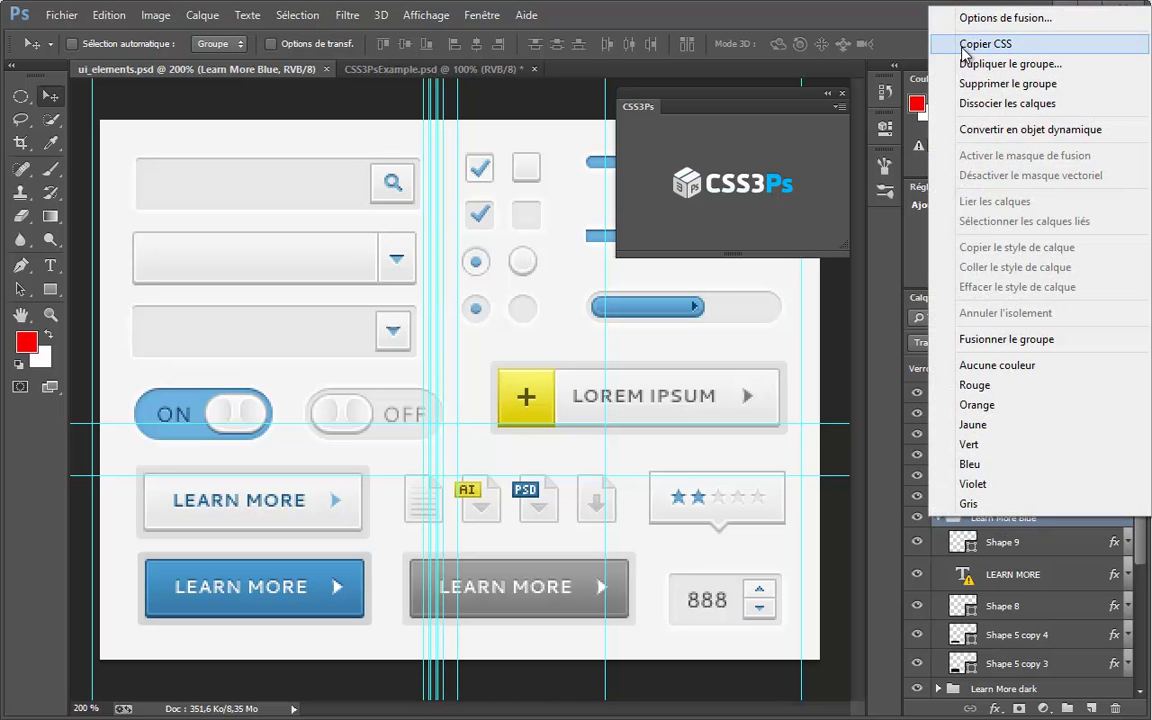
{"action": "left_click", "coordinate": [965, 46]}
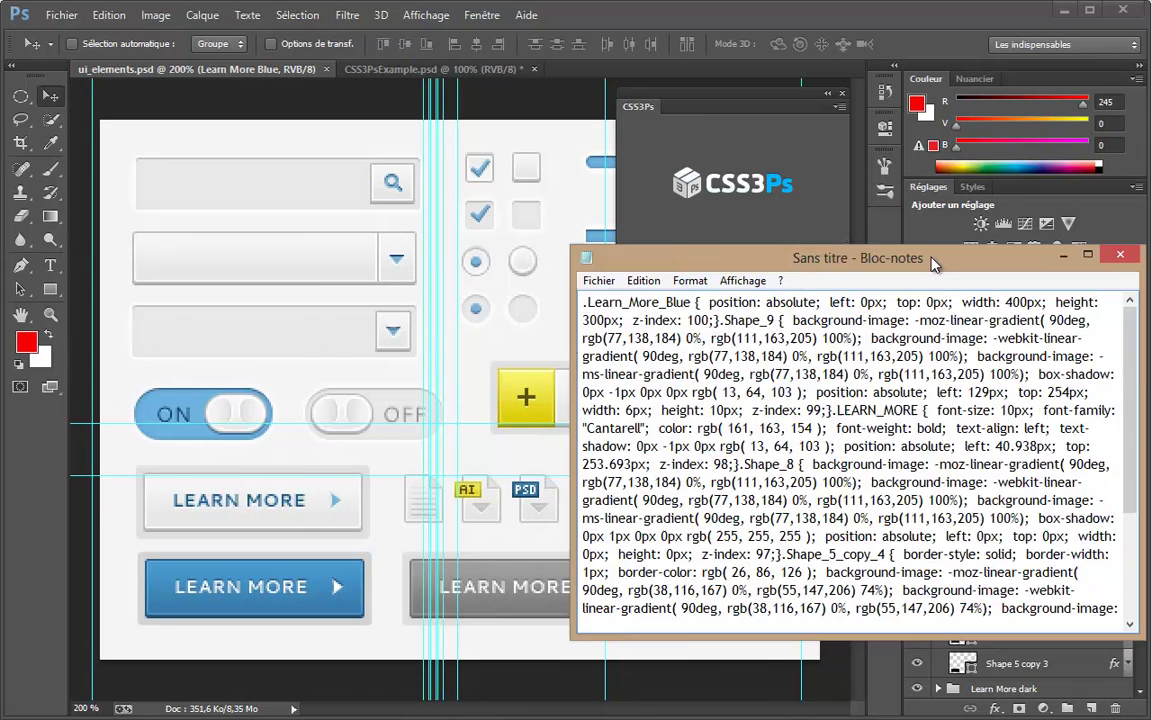
Move the CSS note to the screen centre, then close Notepad choosing Ne pas enregistrer
{"action": "left_click_drag", "start_coordinate": [1030, 268], "coordinate": [564, 160]}
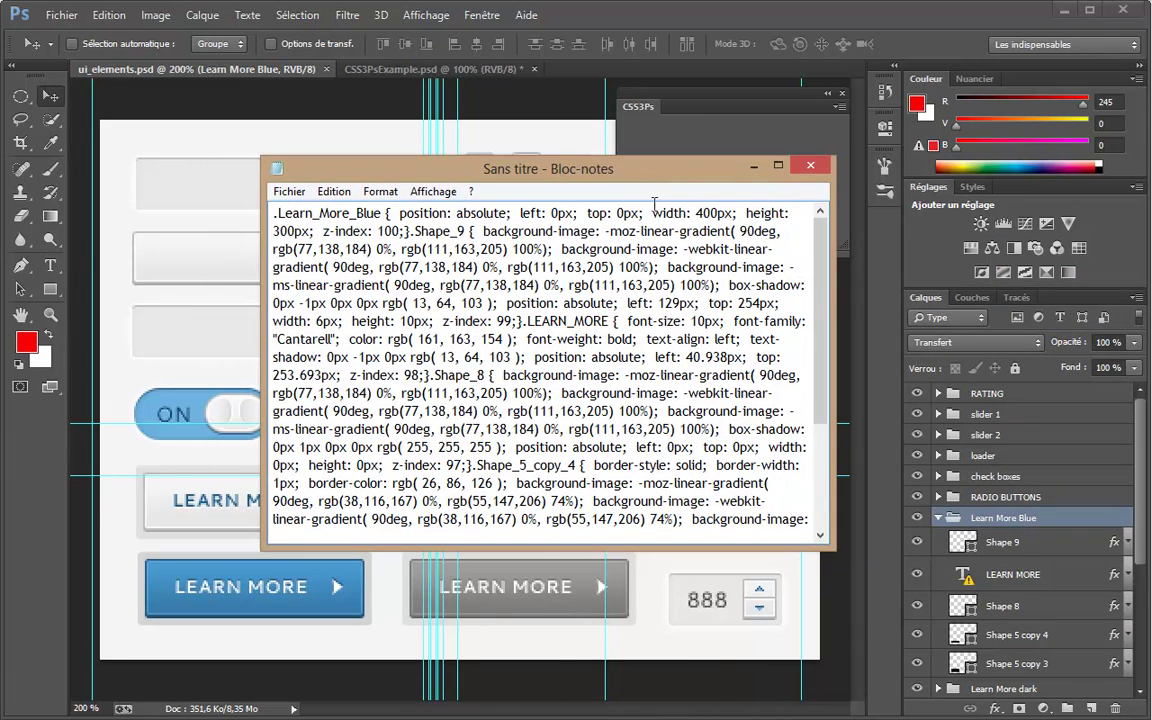
{"action": "left_click", "coordinate": [811, 167]}
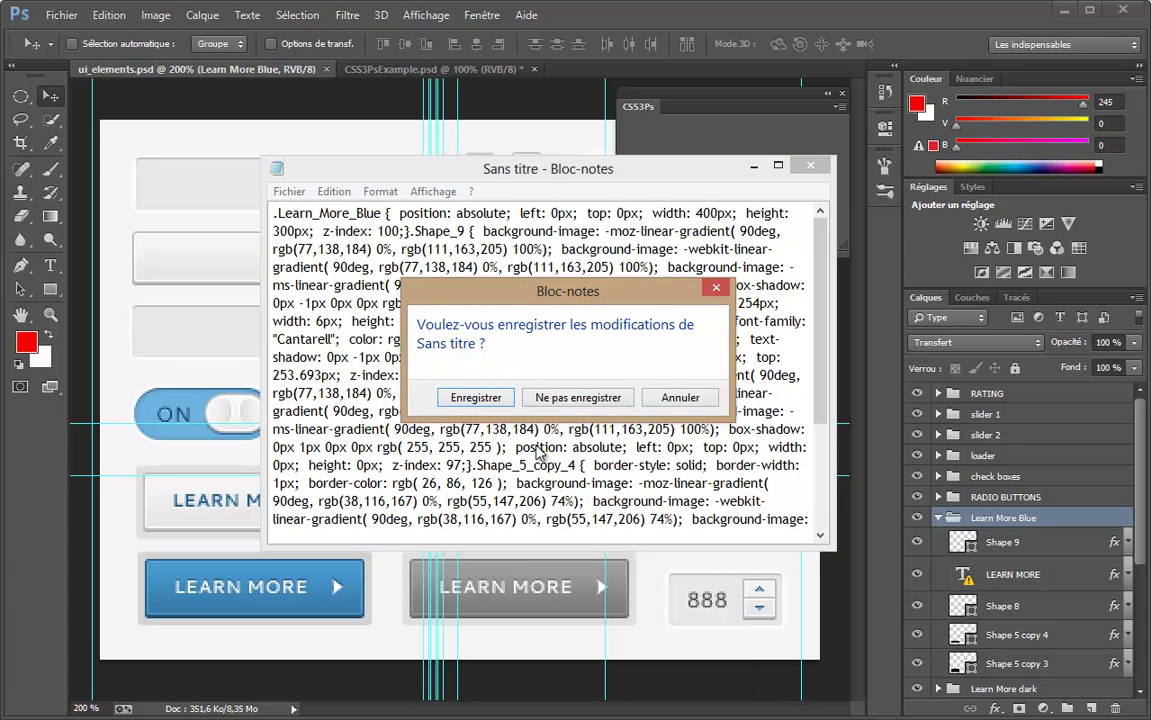
{"action": "left_click", "coordinate": [578, 398]}
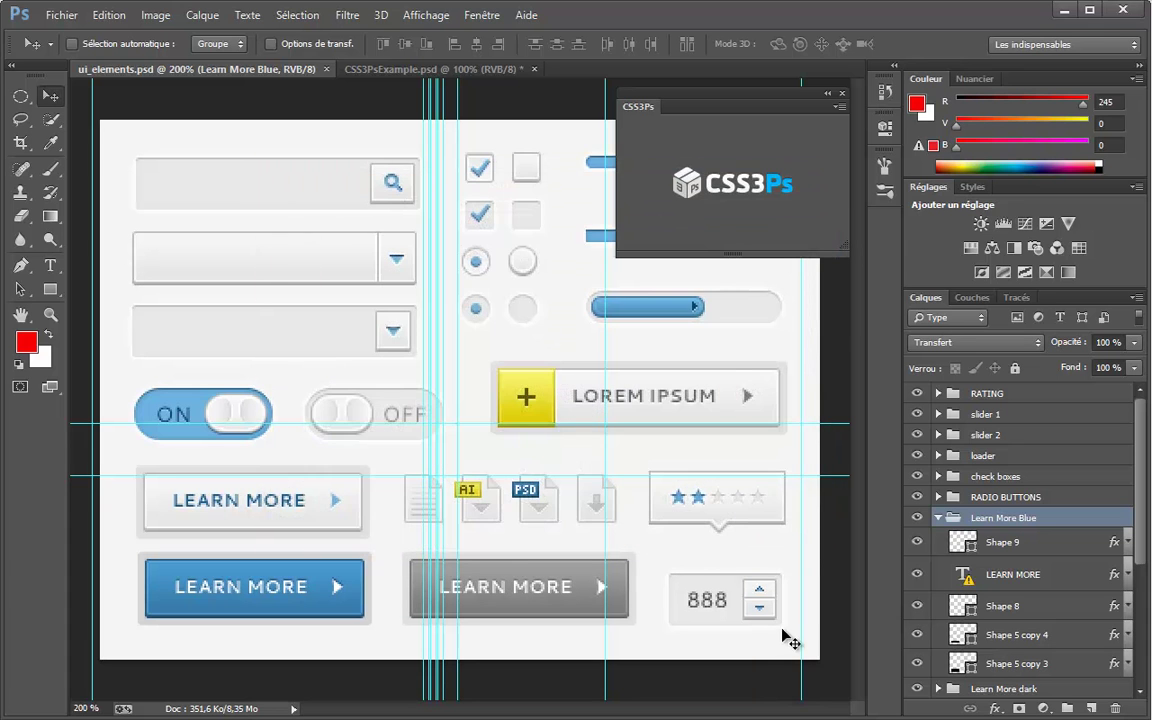